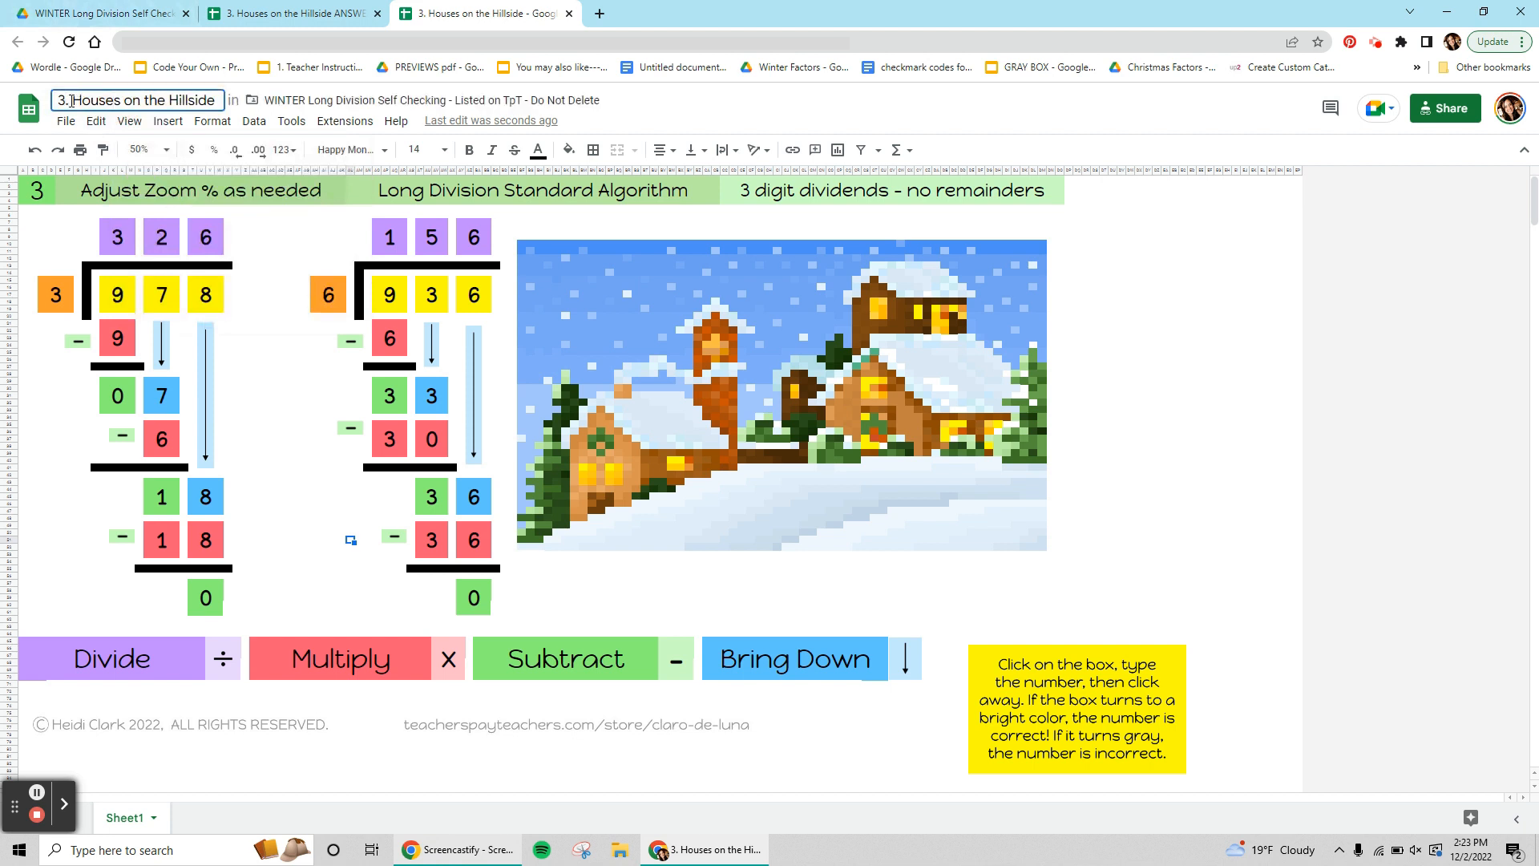
Remove "Houses on the Hillside" from the spreadsheet's file name, leaving only "3.".
key("BackSpace")
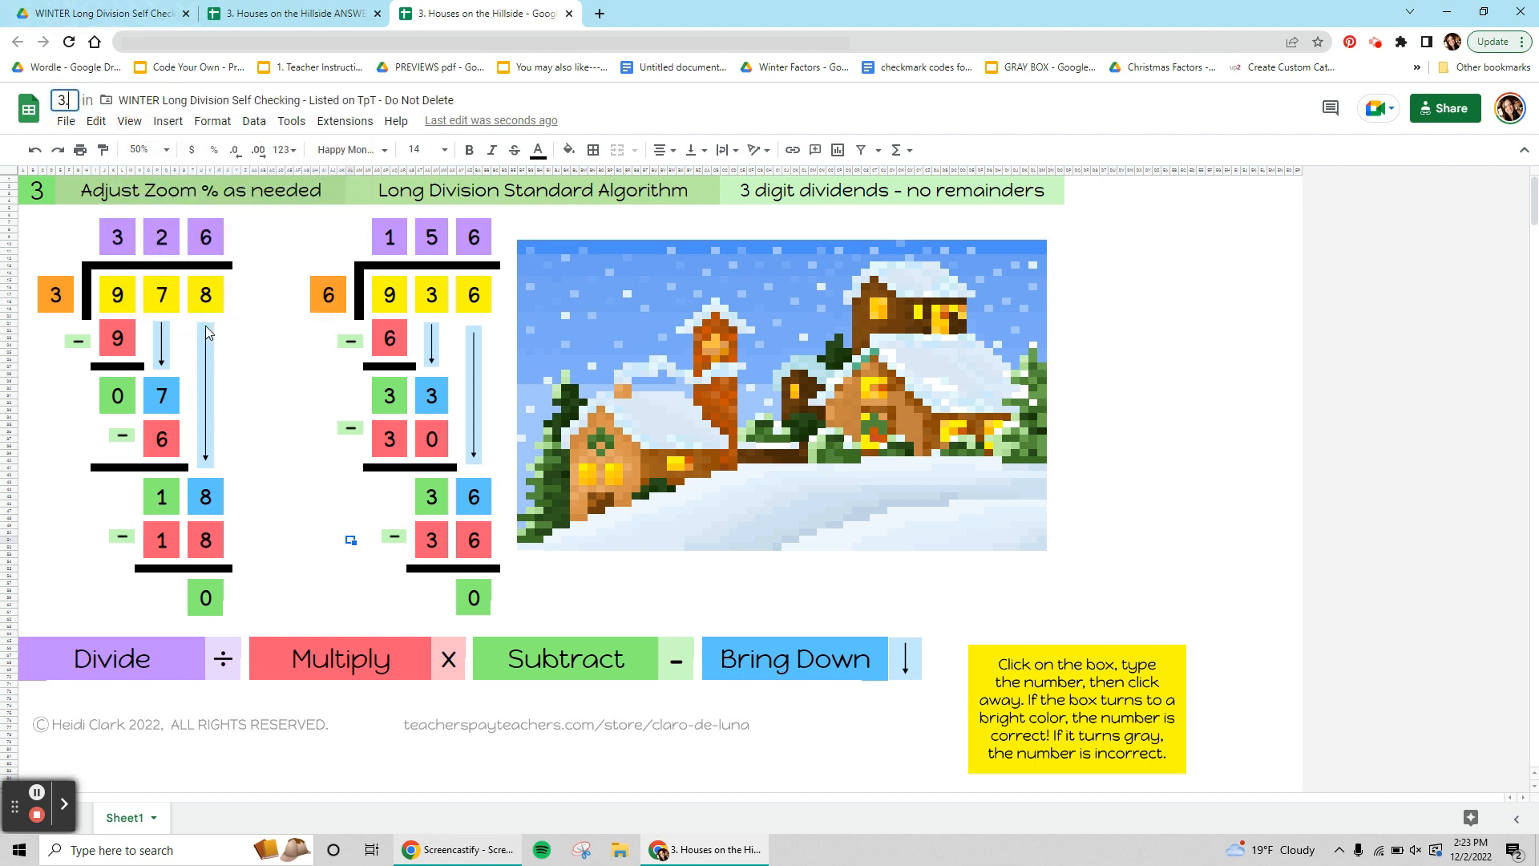
left_click(248, 355)
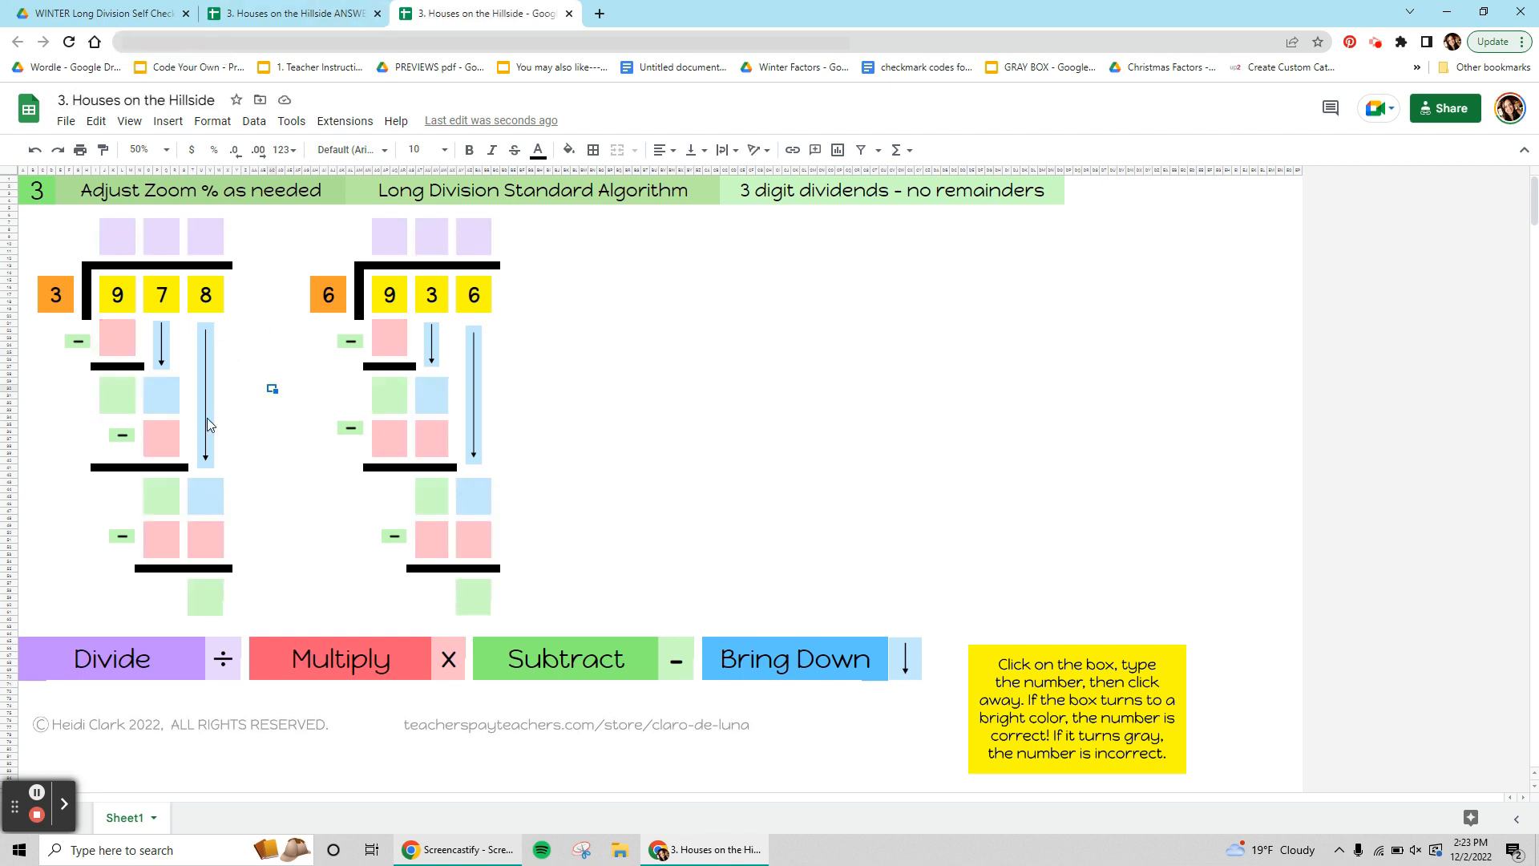
left_click(670, 549)
left_click_drag(619, 266, 1076, 469)
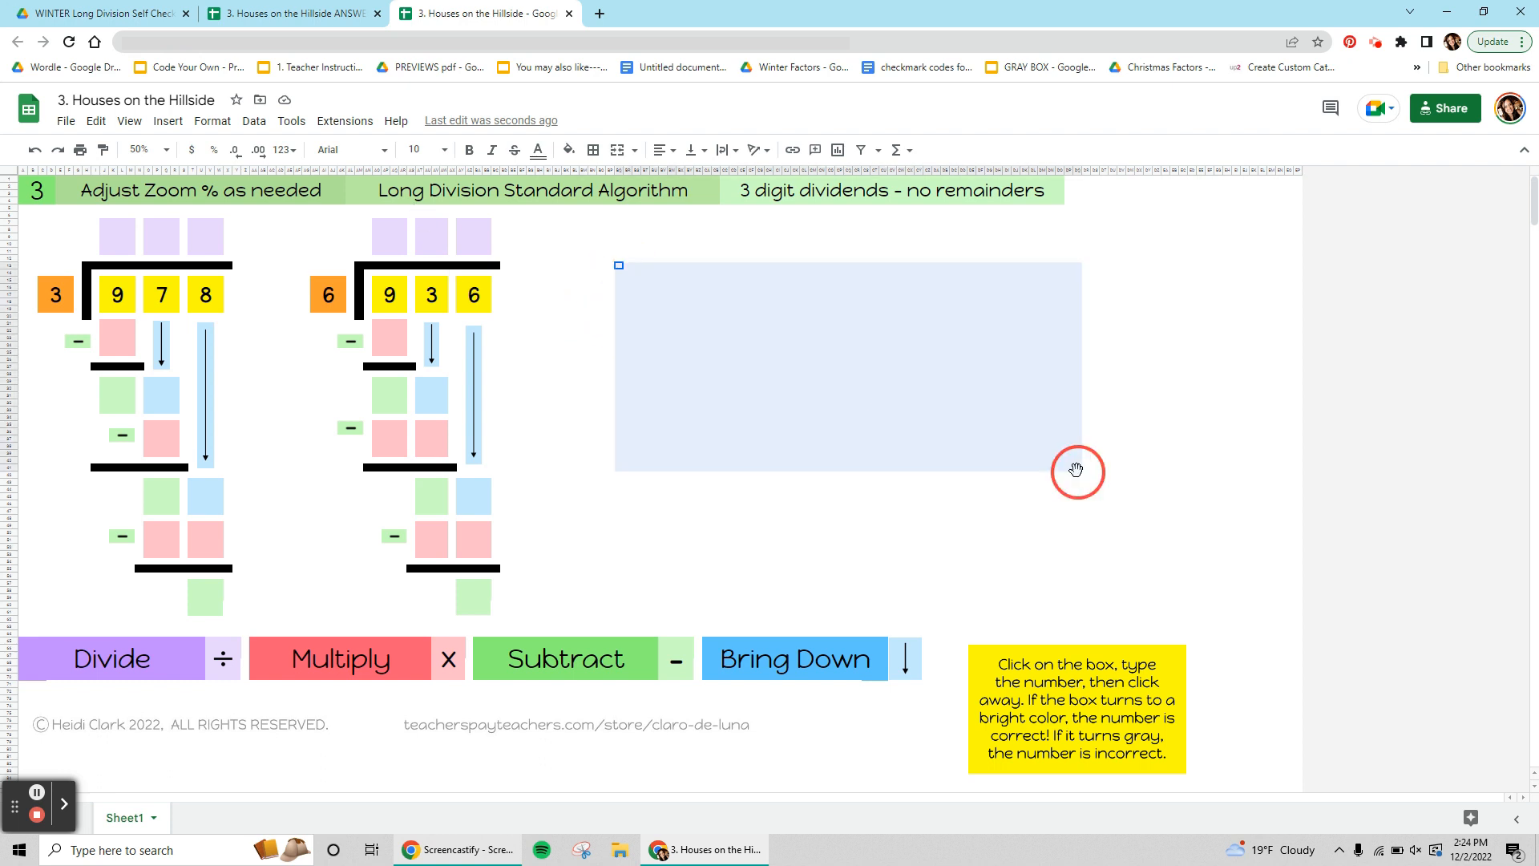
left_click(1034, 505)
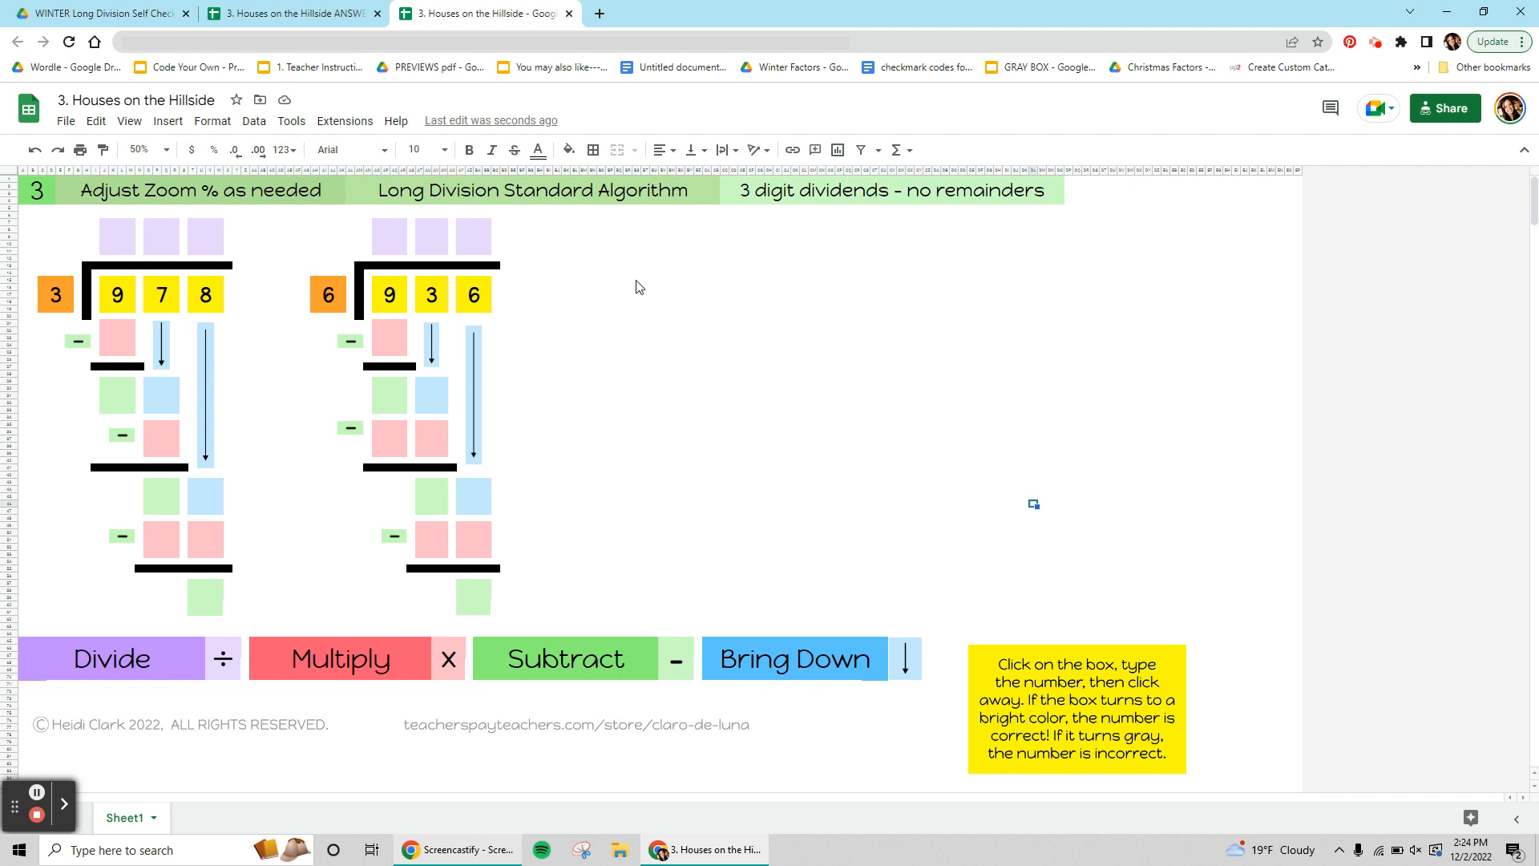
Make a copy of the cleared spreadsheet in the same folder, named "3. Houses on the Hillside STUDENT".
left_click(664, 297)
left_click(66, 122)
left_click(105, 226)
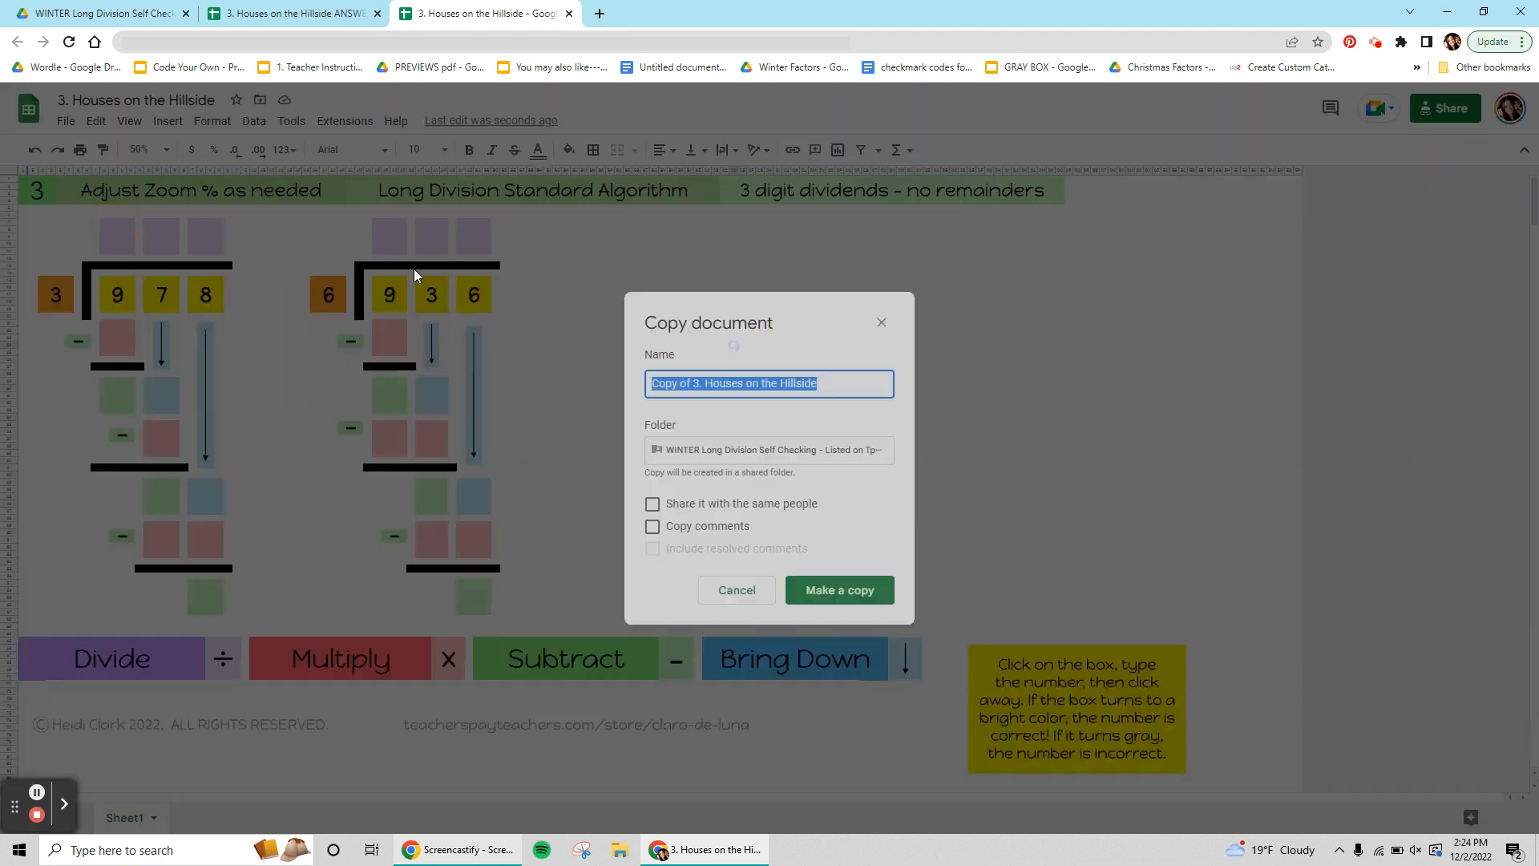
left_click(695, 391)
left_click_drag(692, 381, 560, 410)
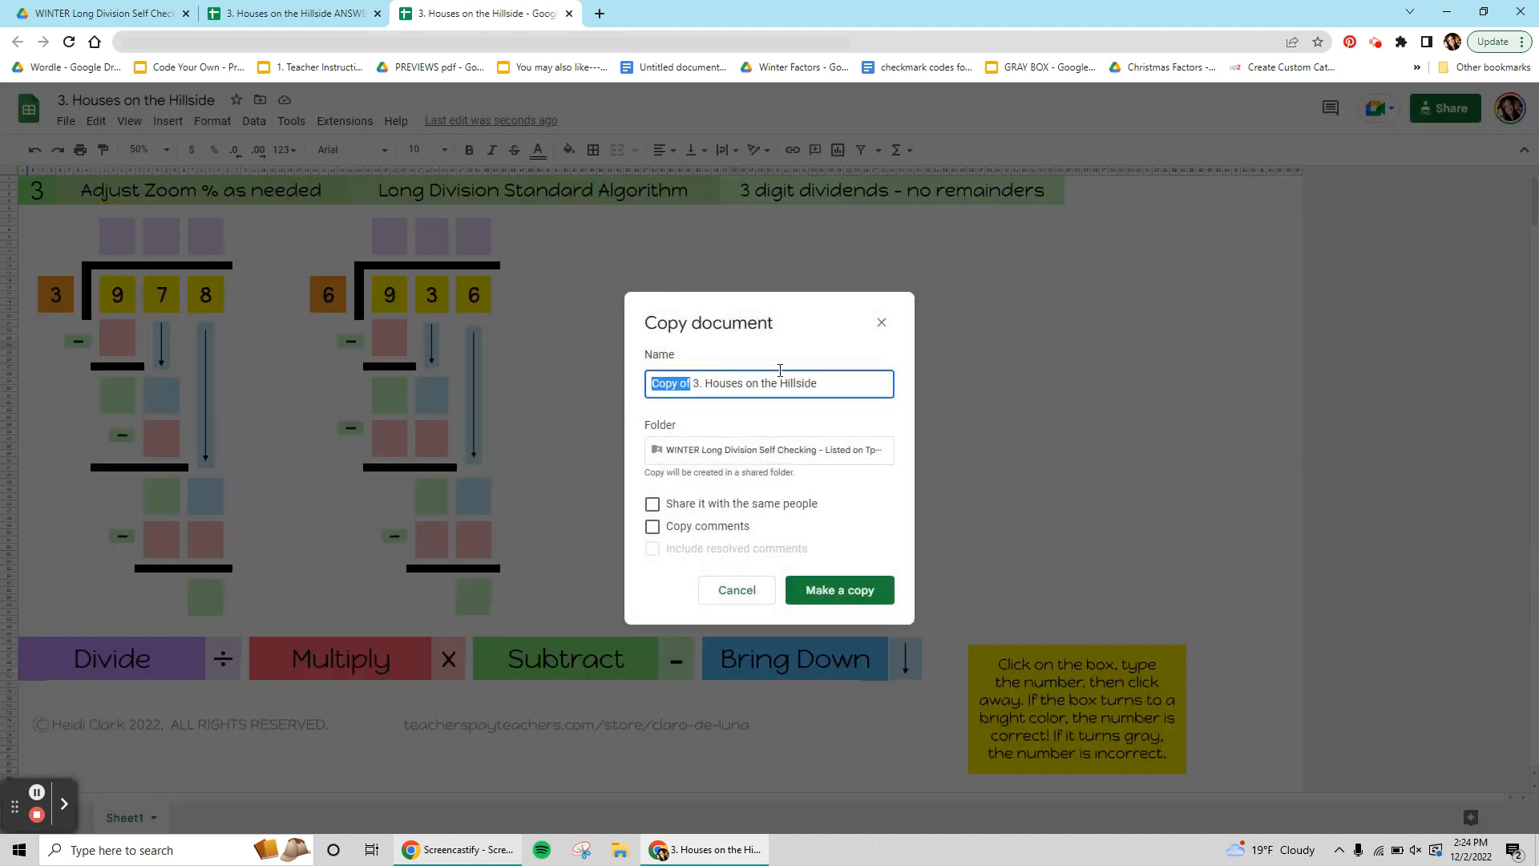
key("BackSpace")
left_click(794, 376)
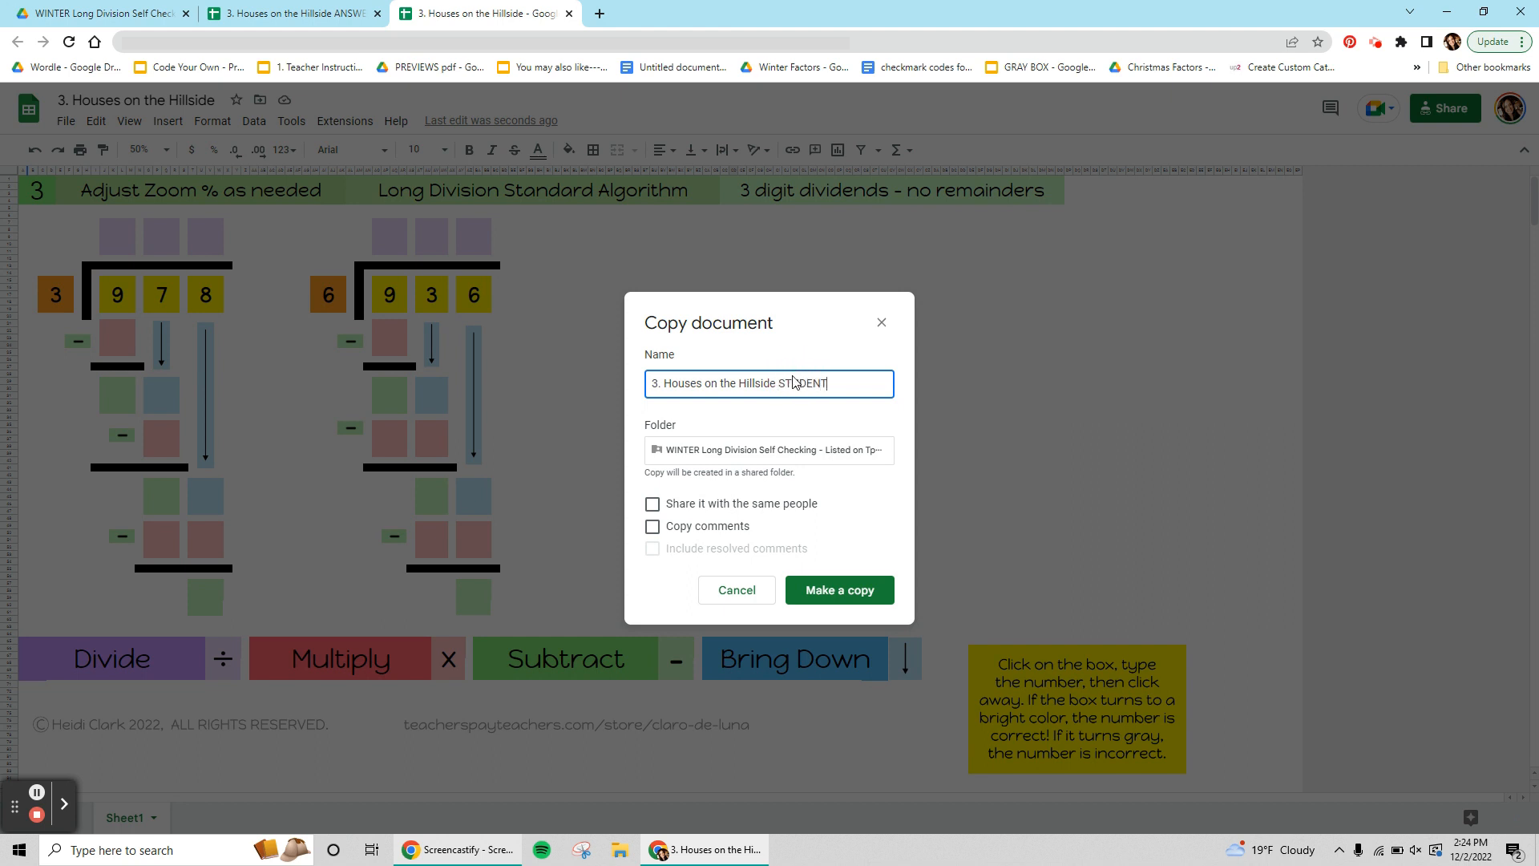
key("Return")
Move the original "3. Houses on the Hillside" spreadsheet to the trash and close it.
left_click(436, 14)
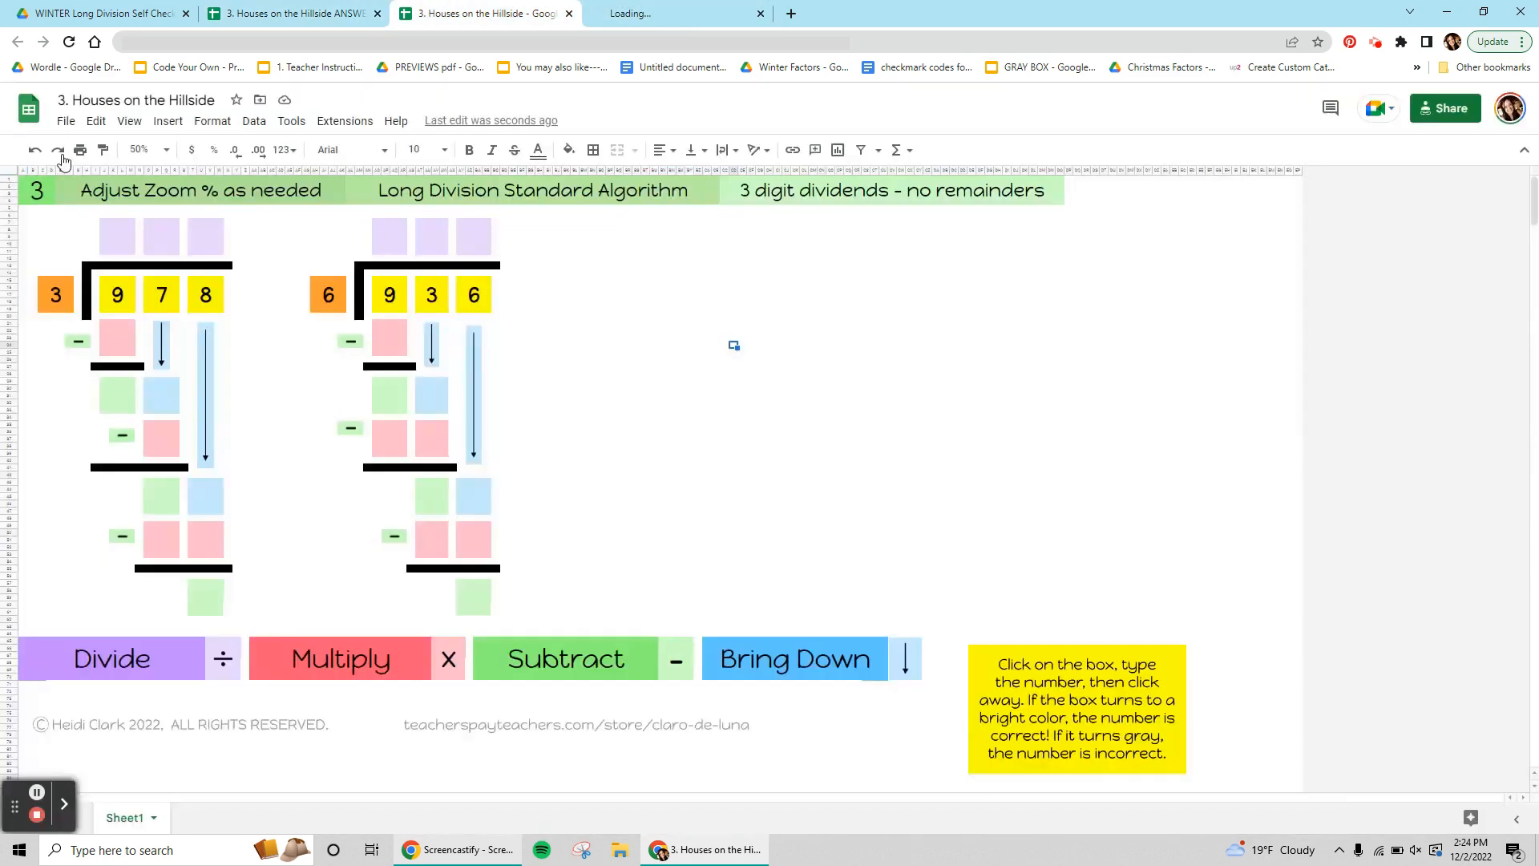
left_click(66, 121)
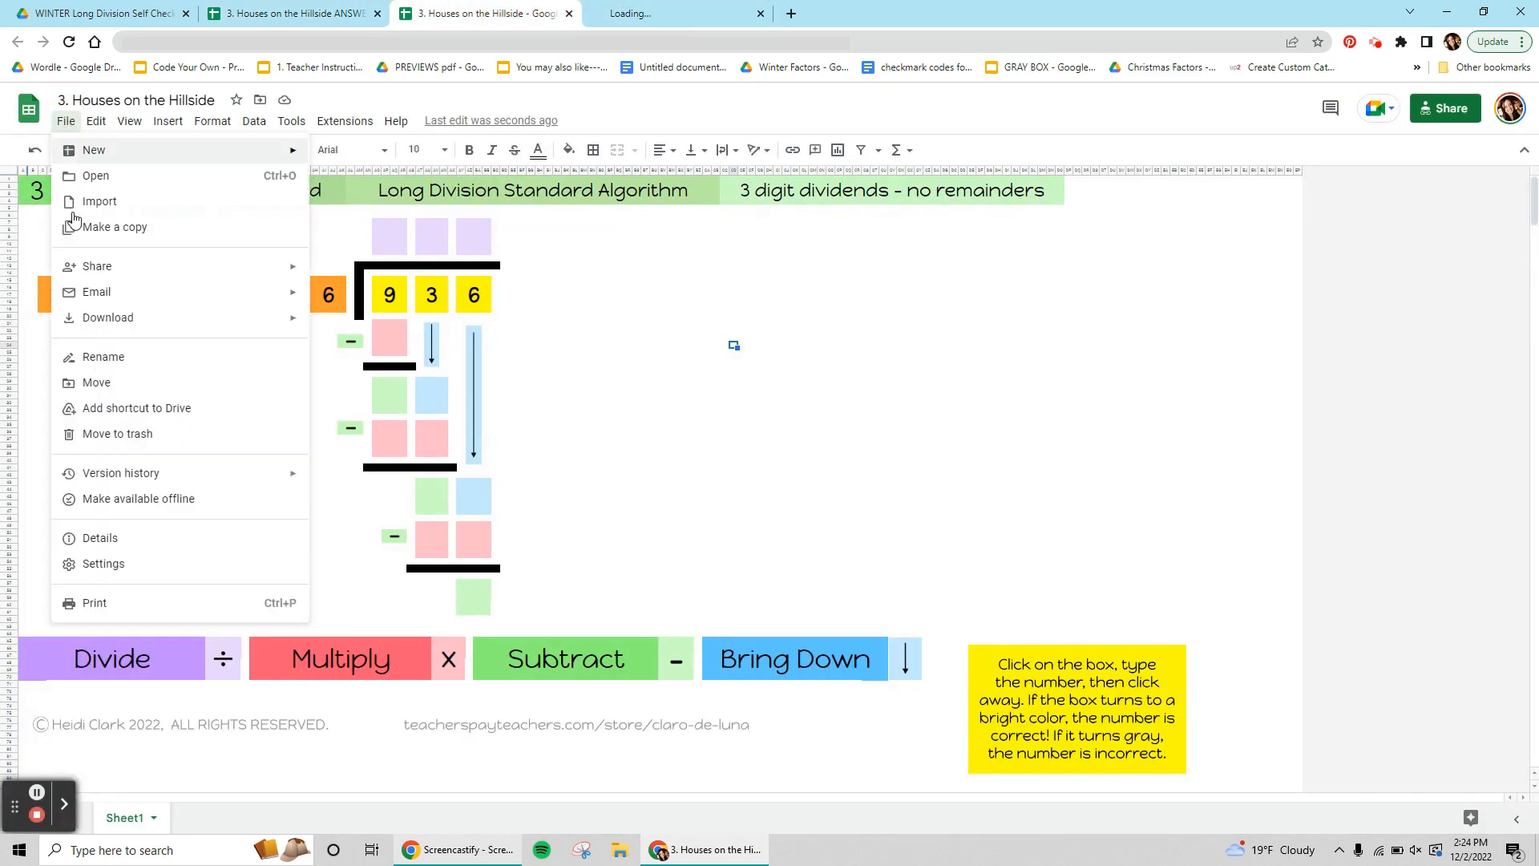
left_click(146, 434)
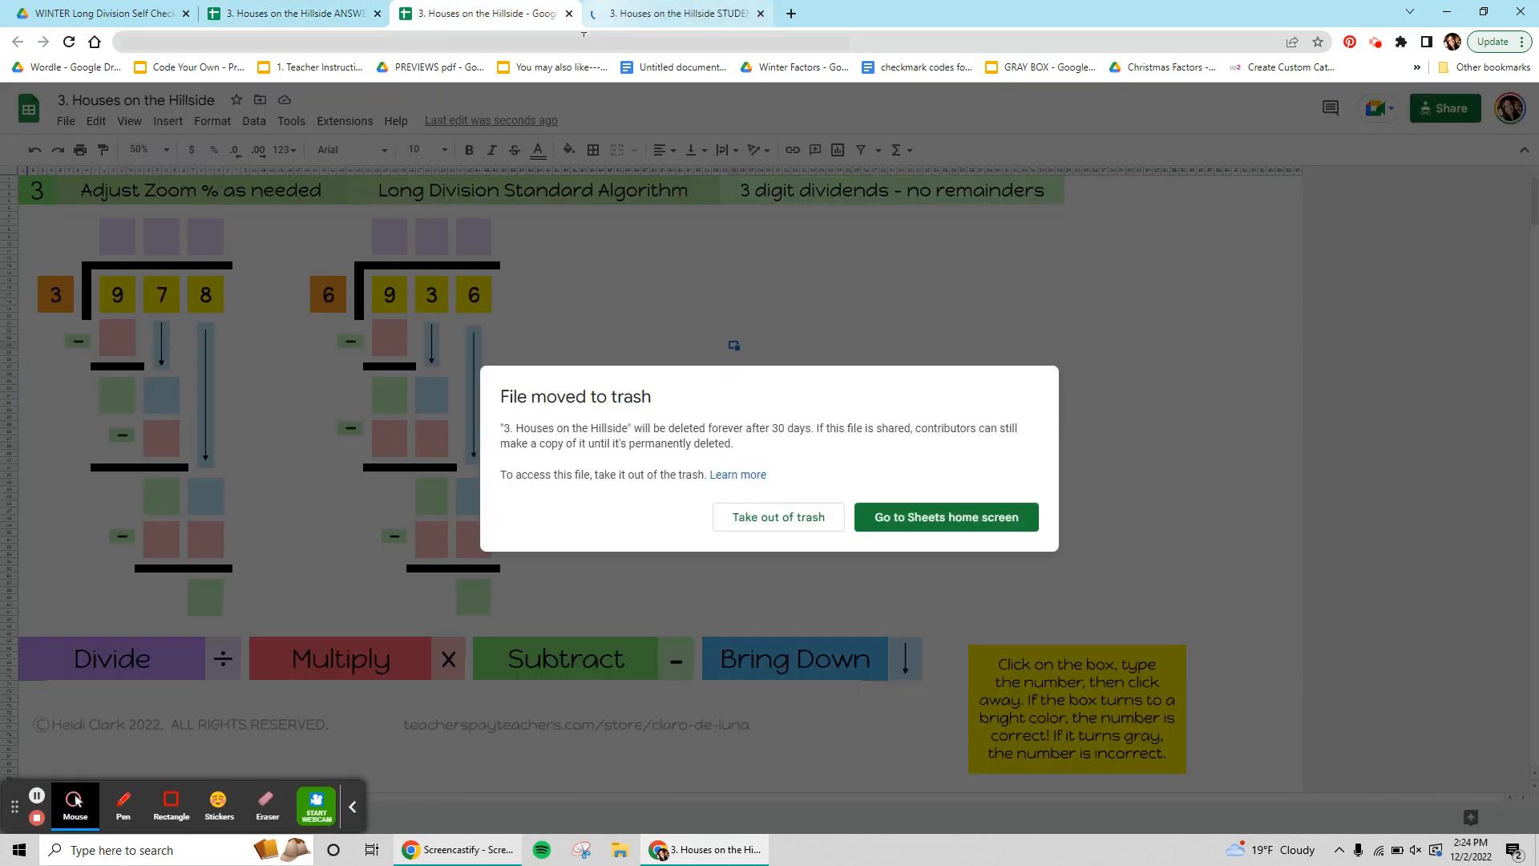
left_click(568, 14)
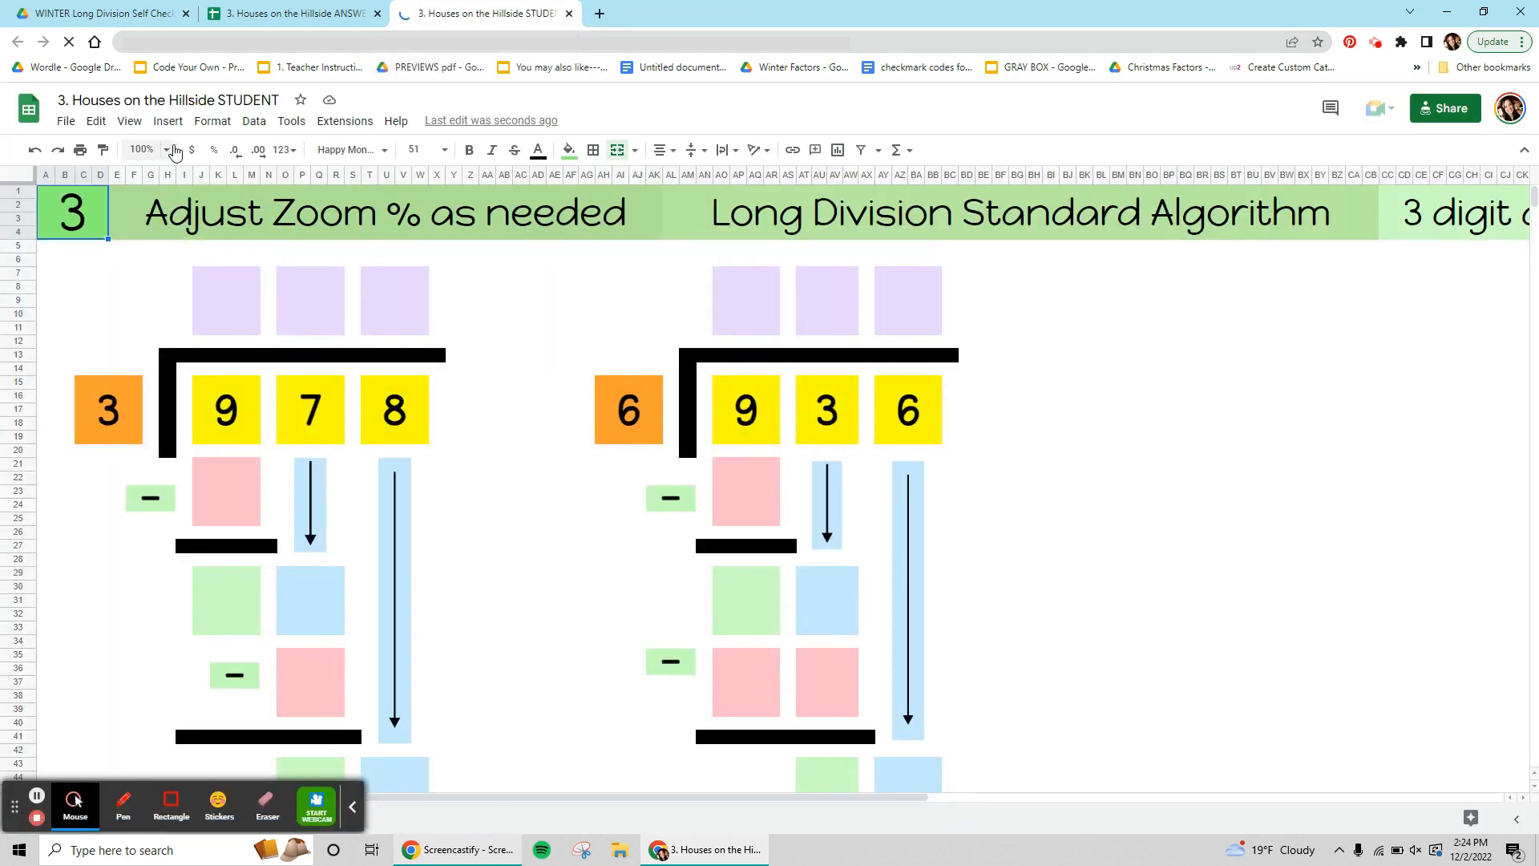
Set the student copy's zoom to 50% and compare it with the Houses on the Hillside answer key.
left_click(173, 151)
left_click(156, 170)
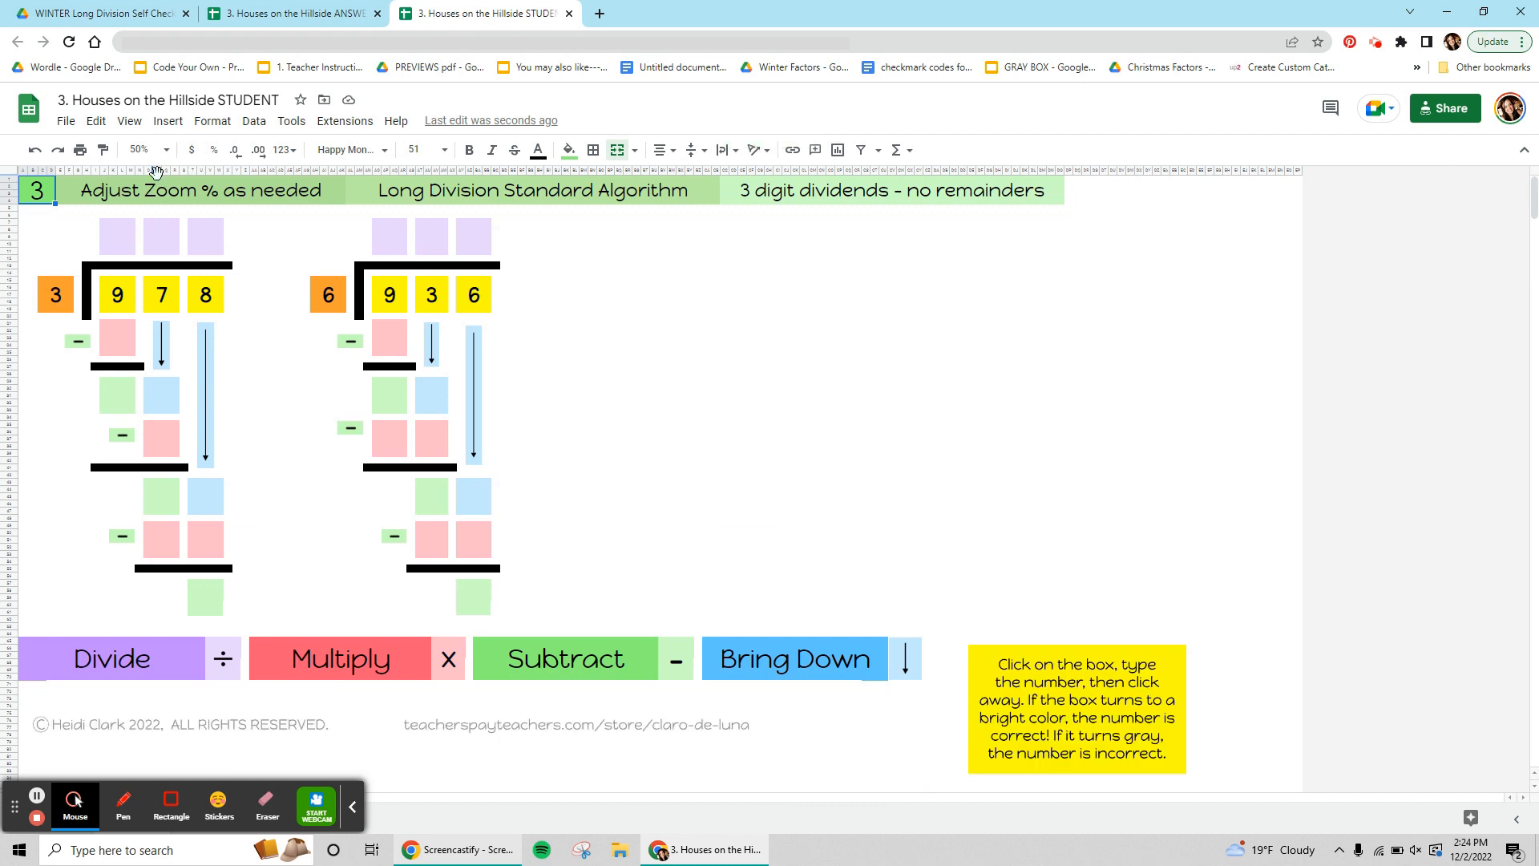
left_click(264, 13)
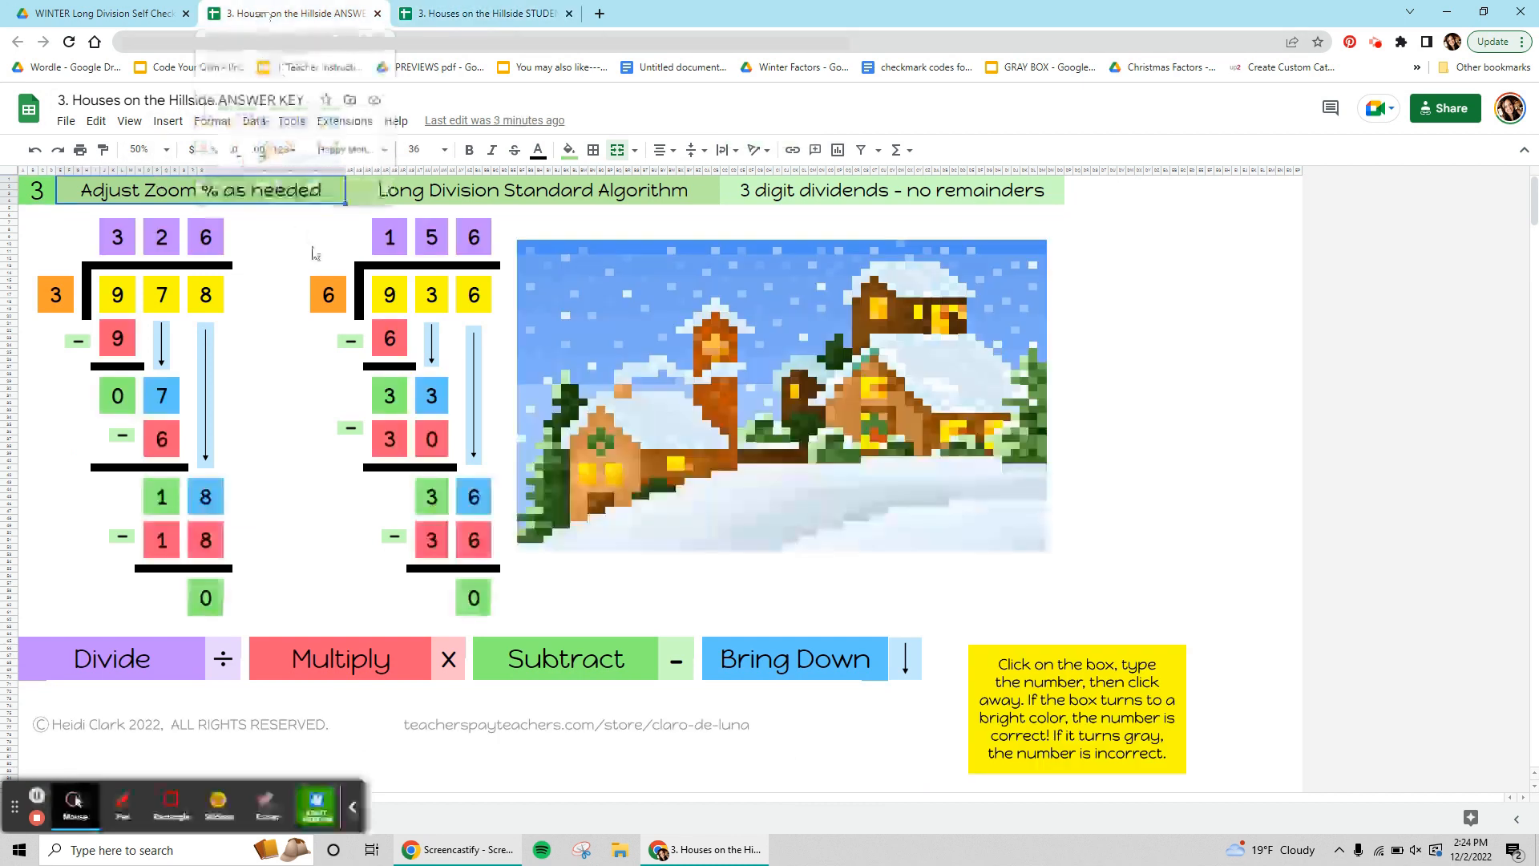
left_click(444, 16)
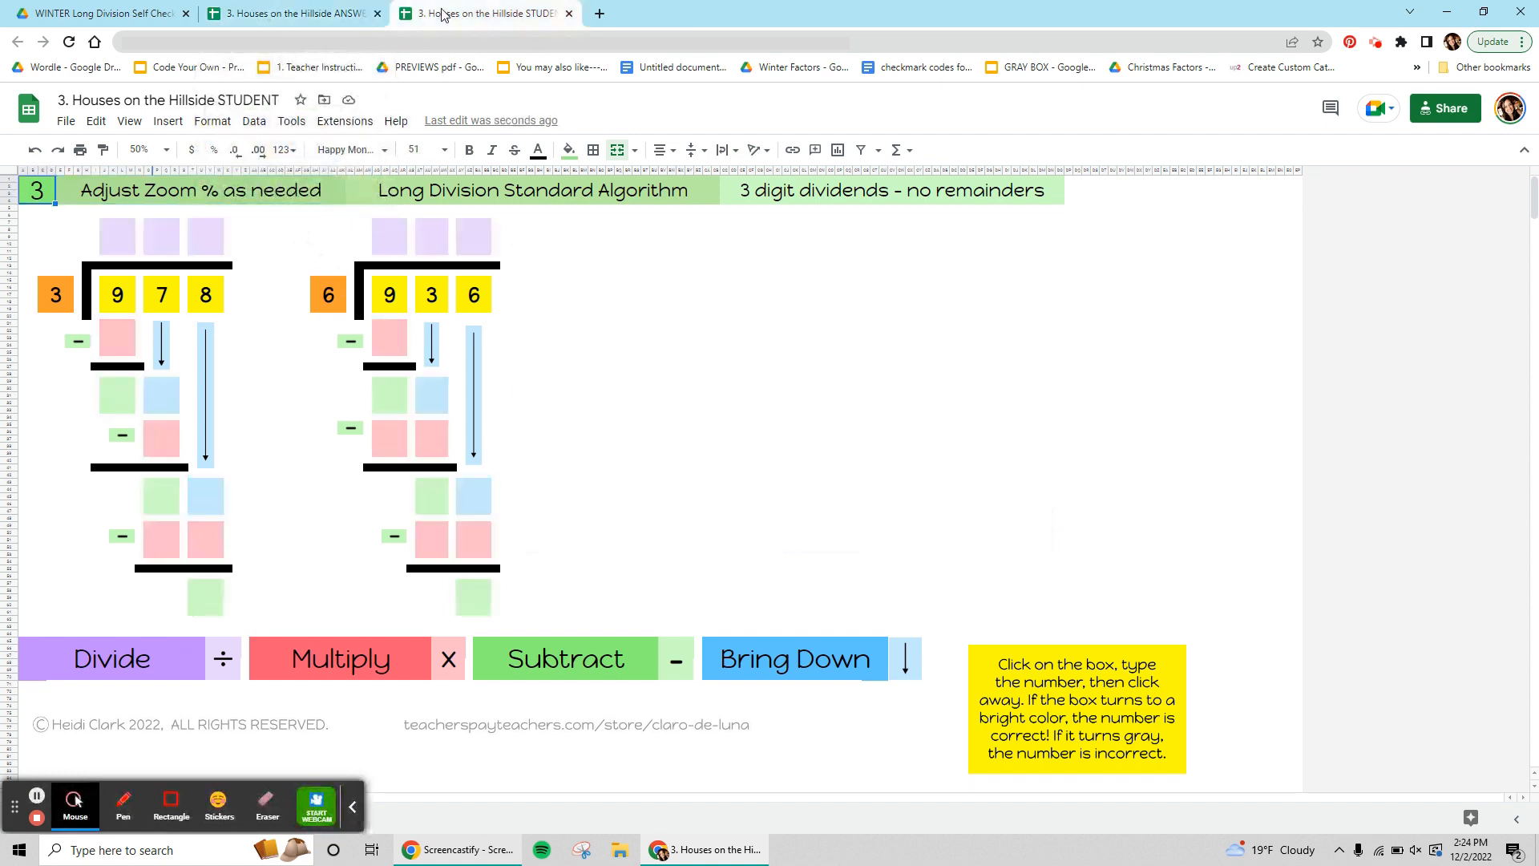
Return to the WINTER Long Division folder in Google Drive and close both Houses on the Hillside spreadsheets.
left_click(133, 19)
left_click(541, 548)
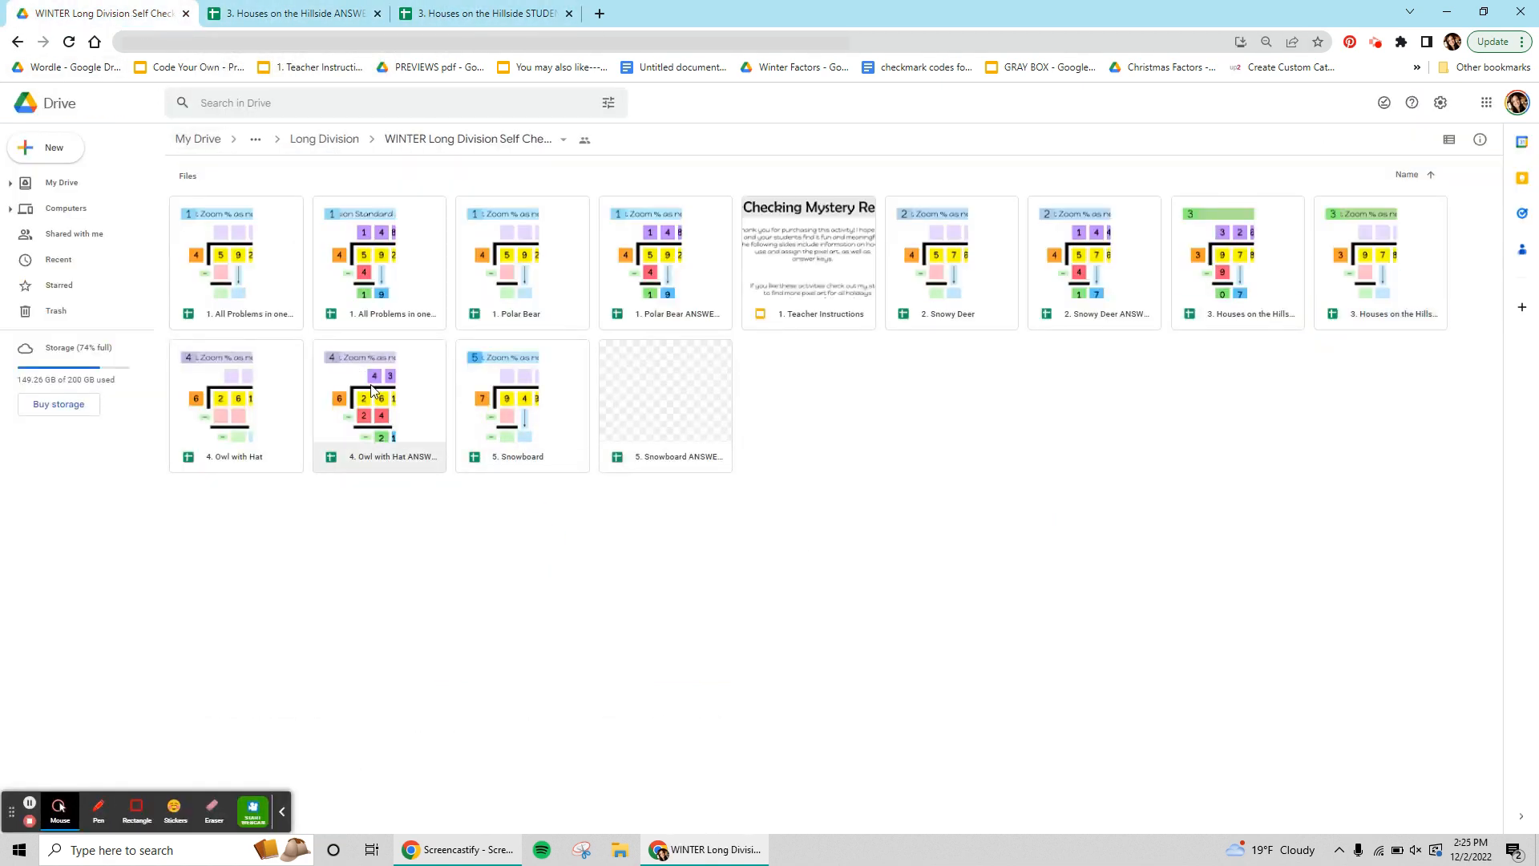
left_click(377, 13)
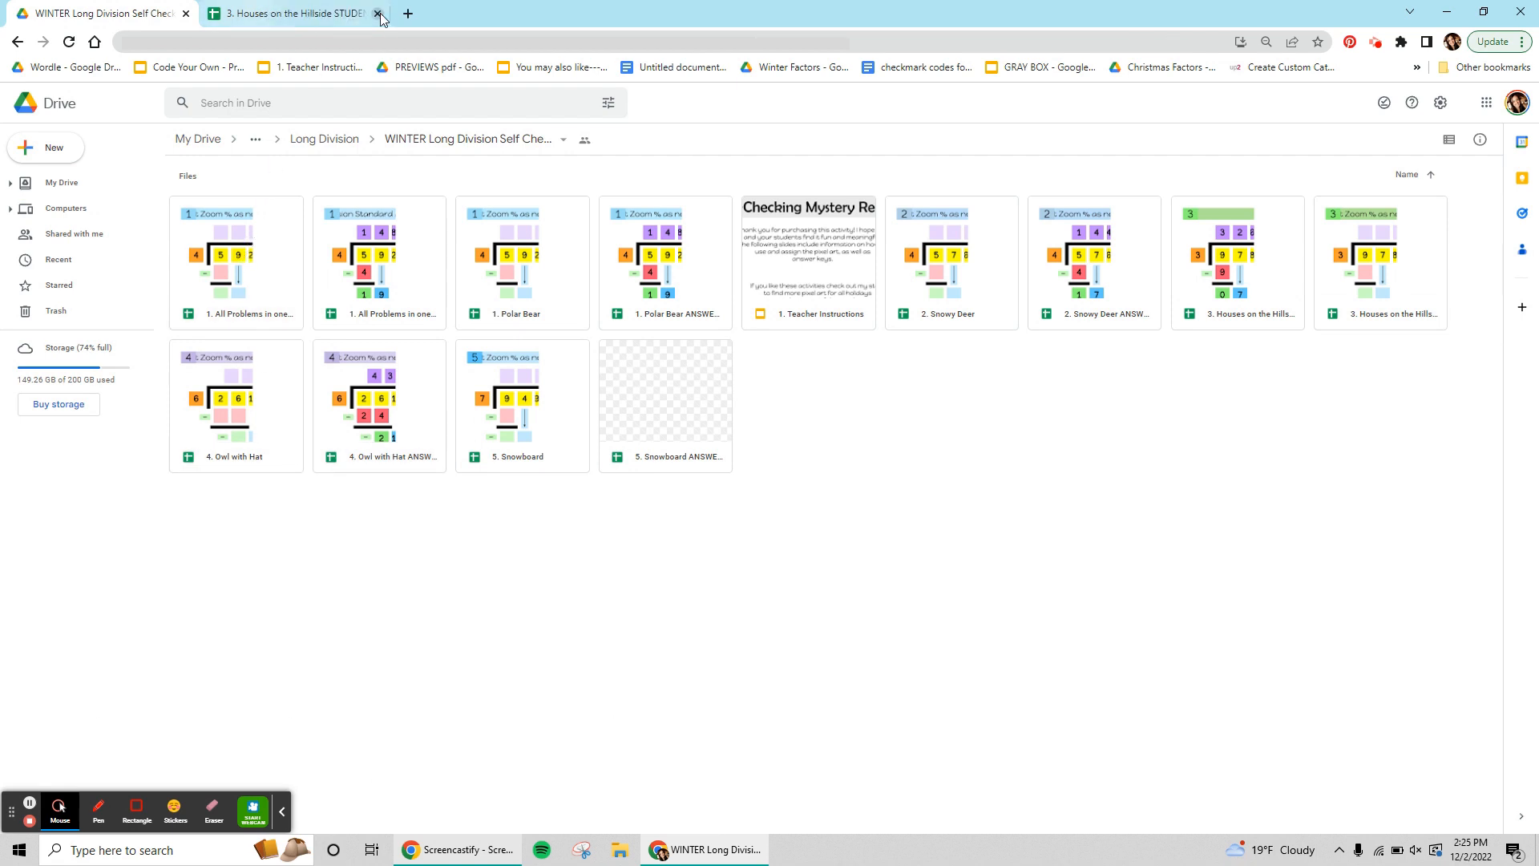
left_click(378, 13)
Open "1. All Problems in one Place" and its ANSWER KEY spreadsheet from the Drive folder.
left_click(258, 250)
double_click(258, 250)
left_click(104, 13)
left_click(382, 276)
double_click(381, 276)
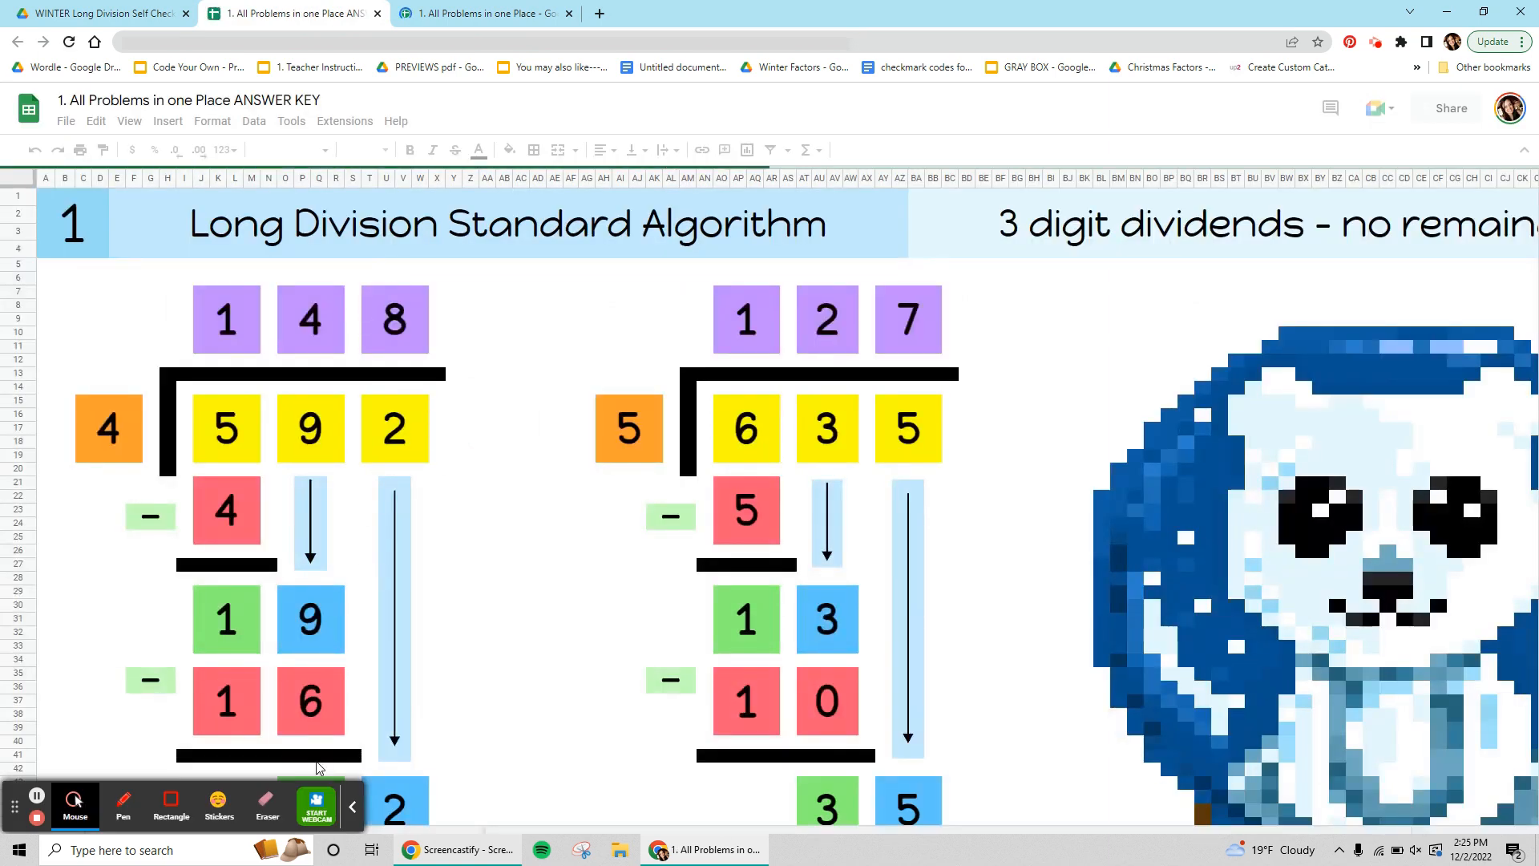
Set the answer key's zoom to 50% and look through its Snowy Deer, Houses, Owl and Snowboarder sheets.
left_click(352, 813)
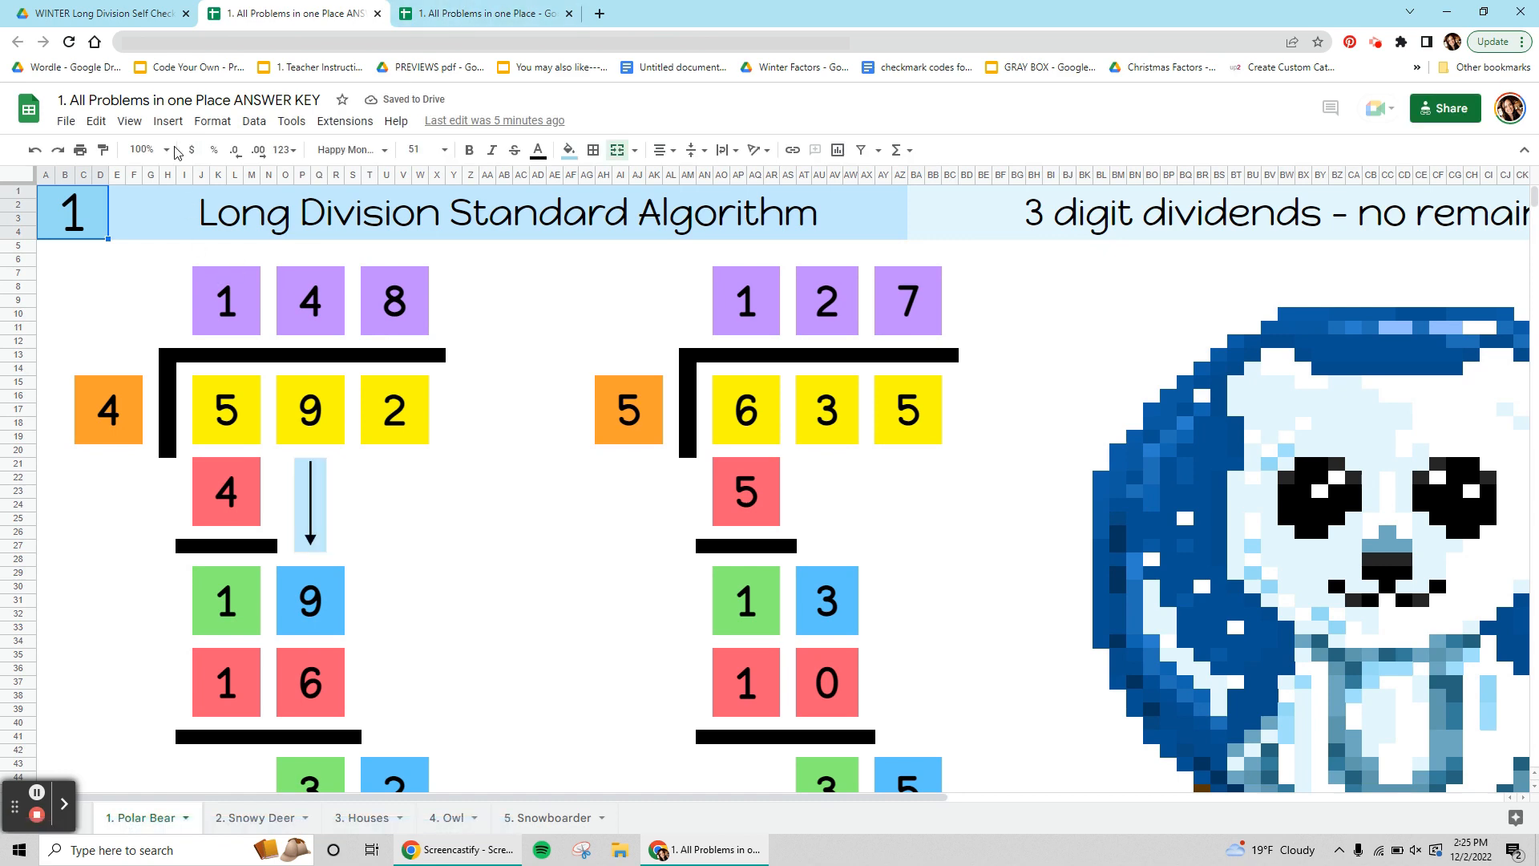
left_click(152, 149)
left_click(147, 178)
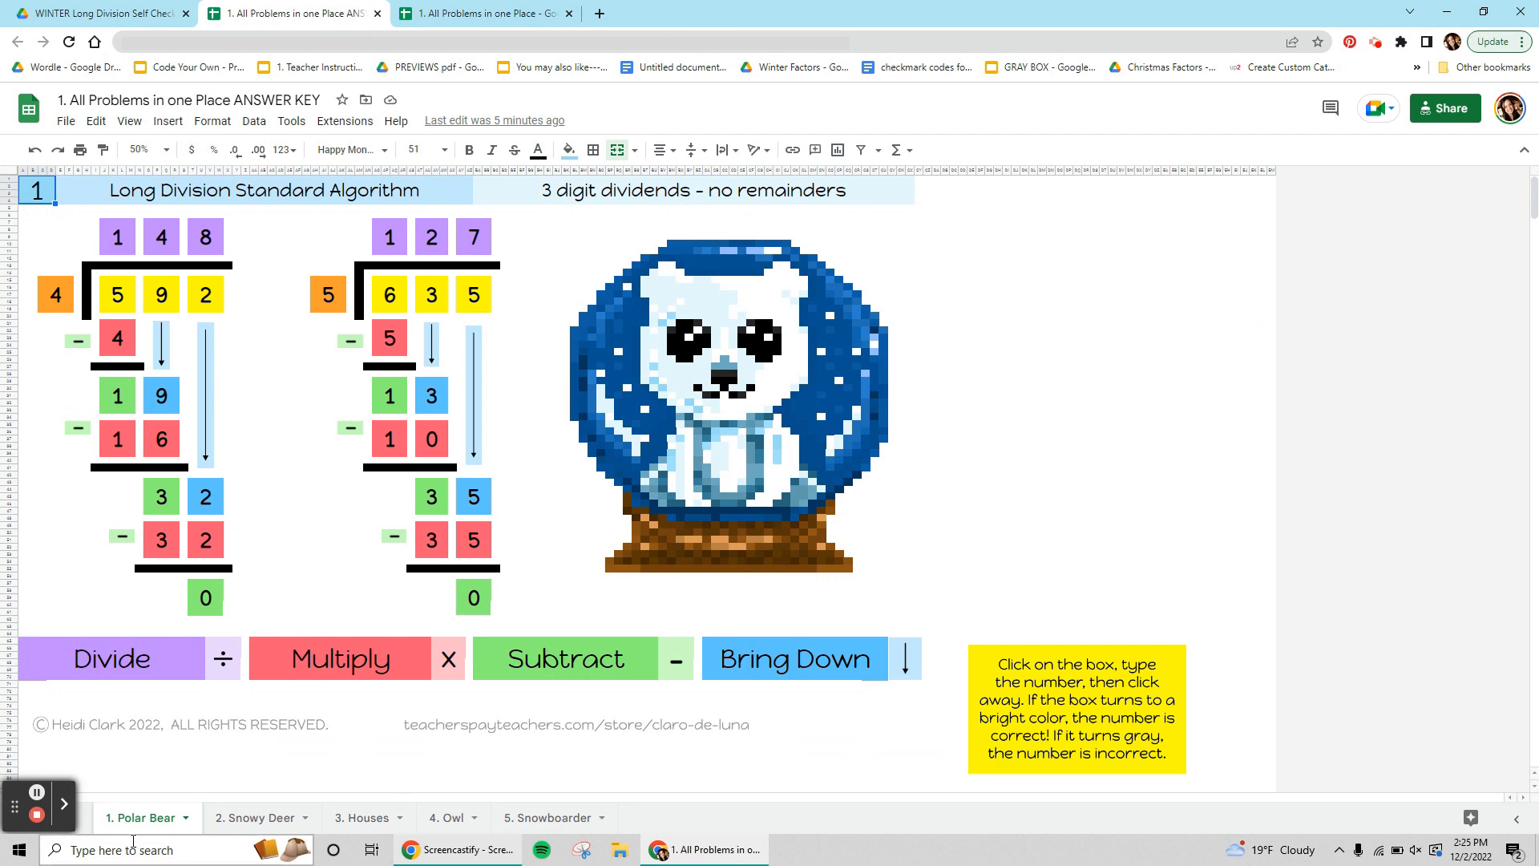
left_click(253, 818)
left_click(367, 818)
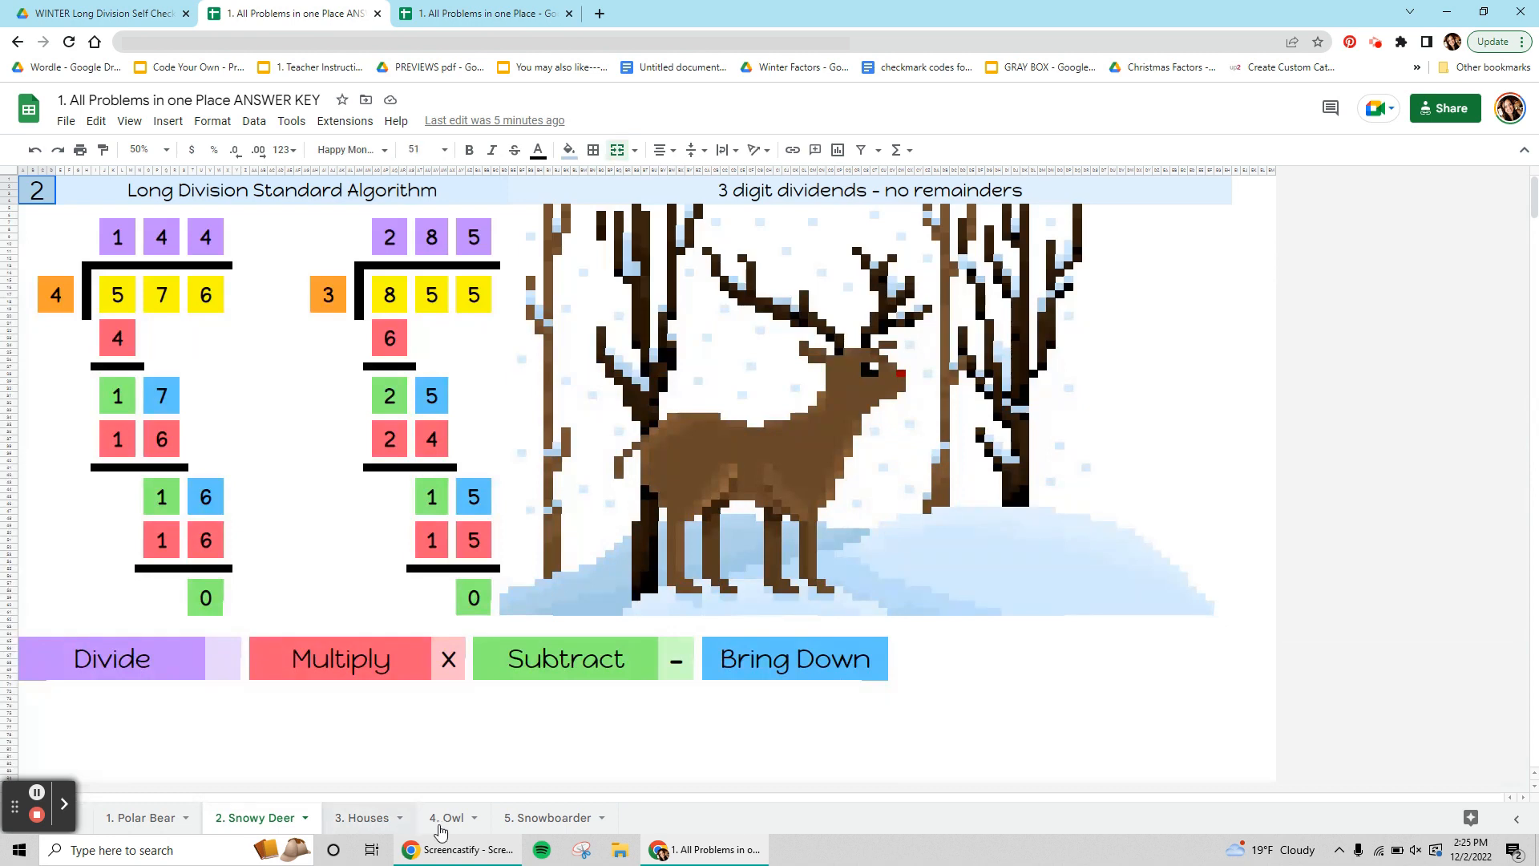
left_click(447, 818)
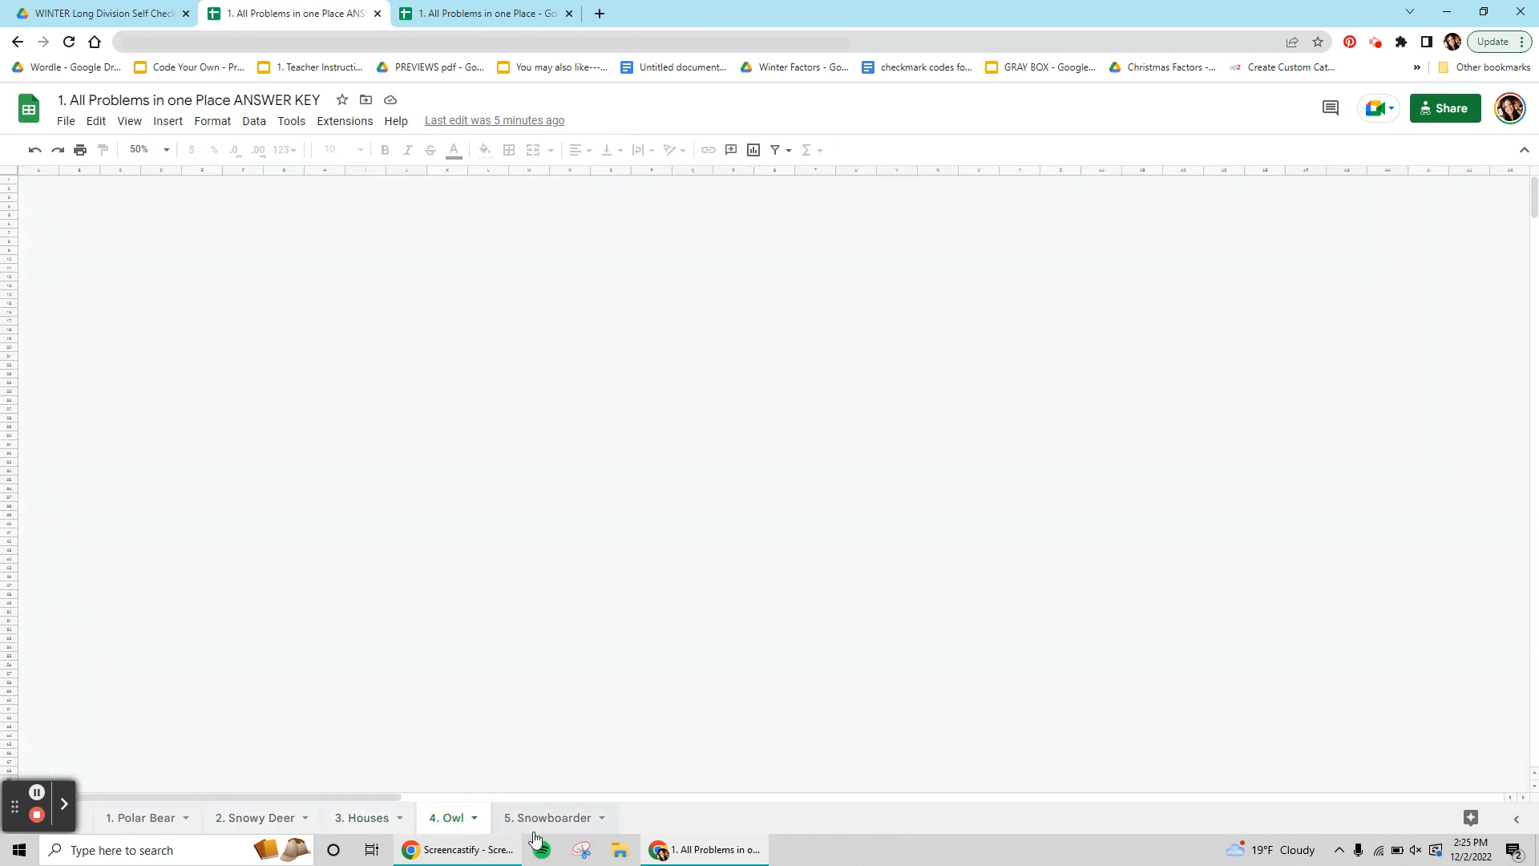
left_click(550, 818)
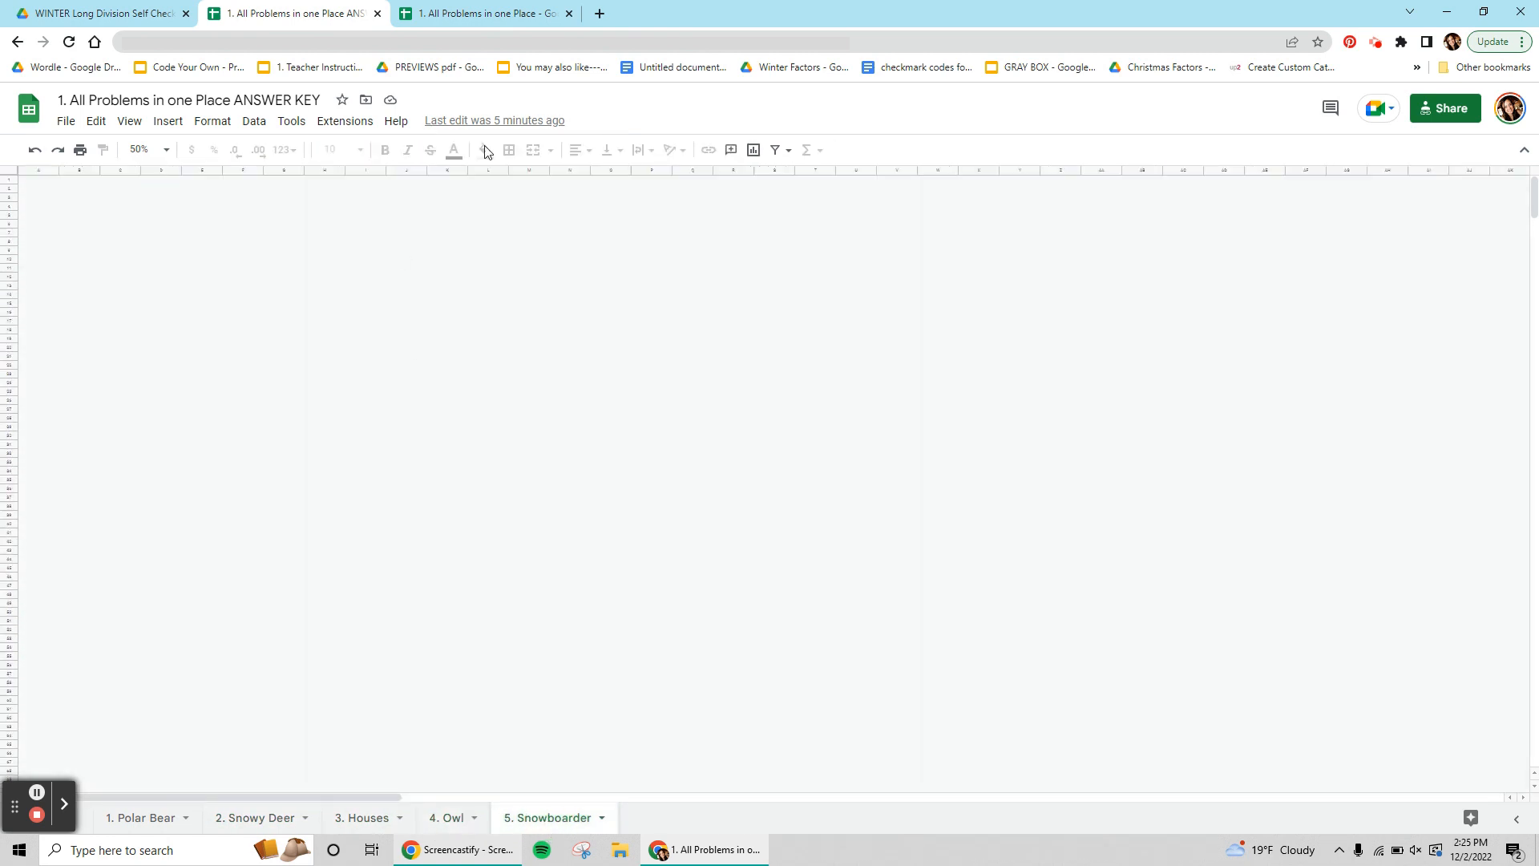
Switch to the student All Problems spreadsheet, set its zoom to 50% and look through its puzzle sheets up to Snowboarder.
left_click(481, 13)
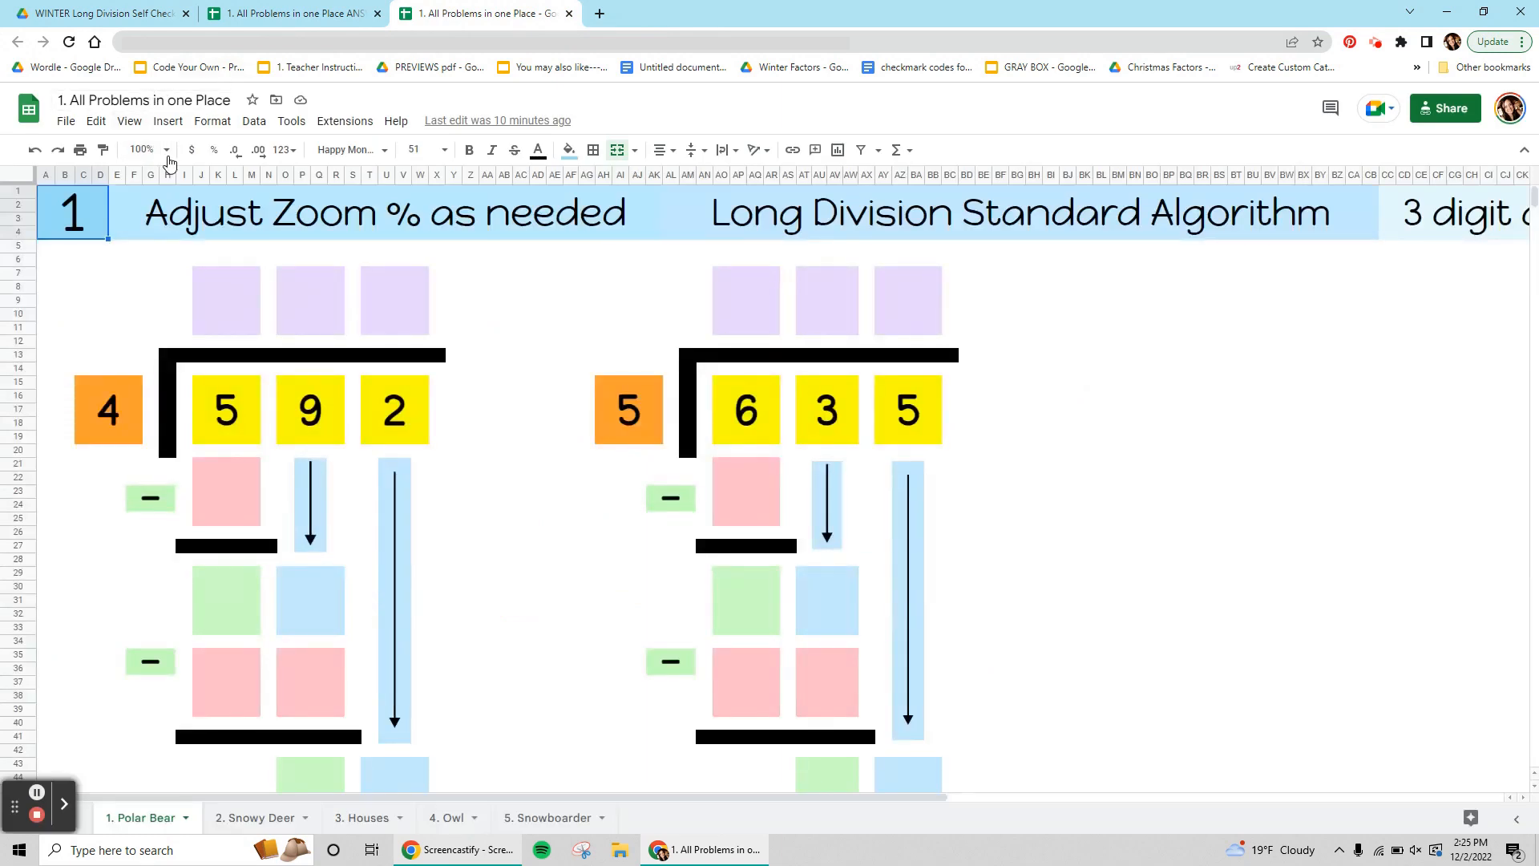
left_click(152, 150)
left_click(148, 191)
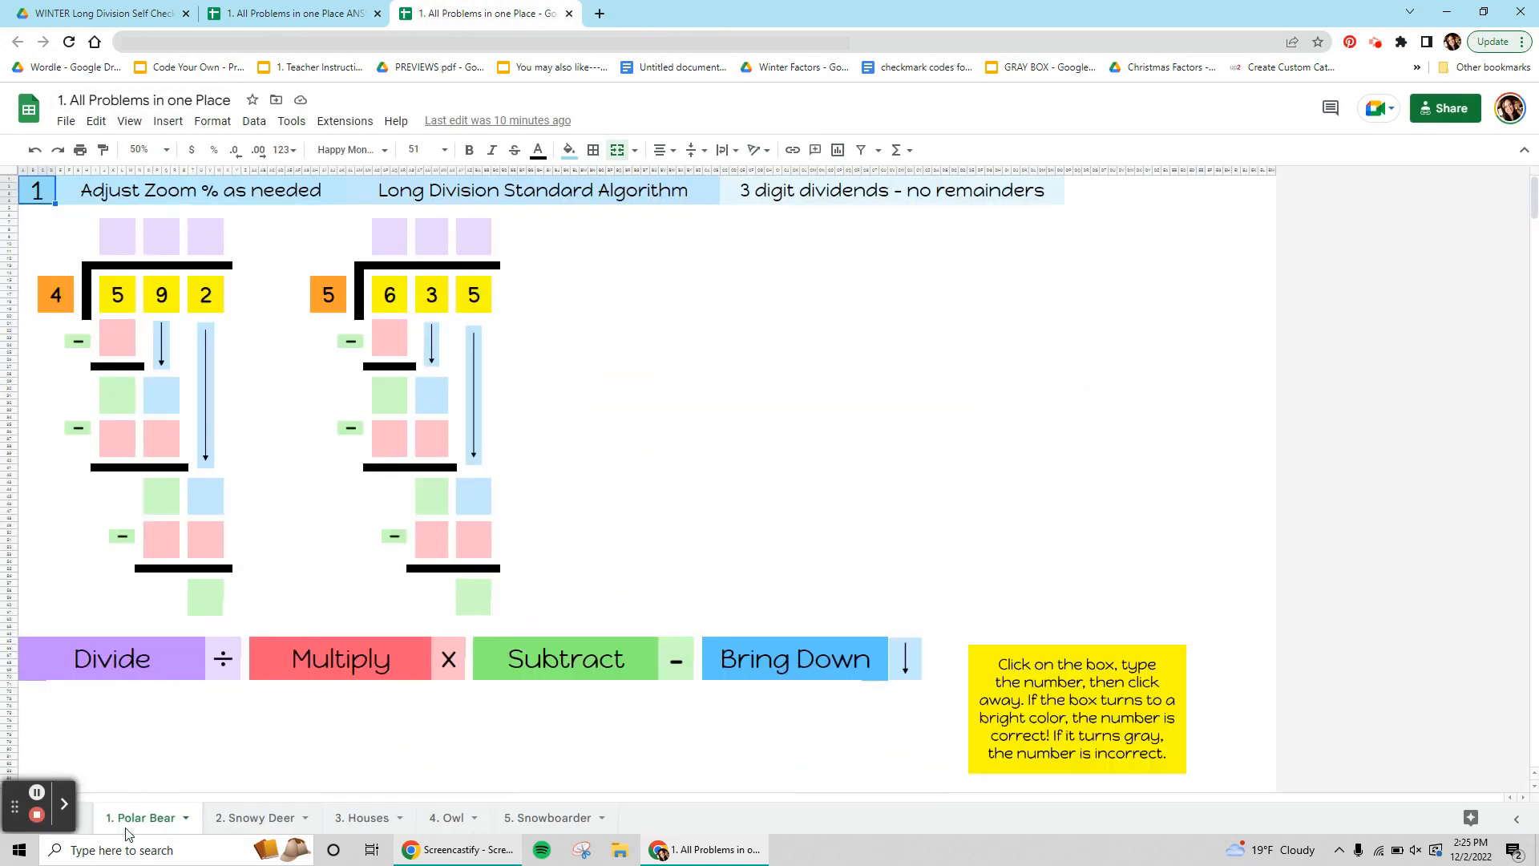
left_click(257, 817)
left_click(388, 818)
left_click(453, 818)
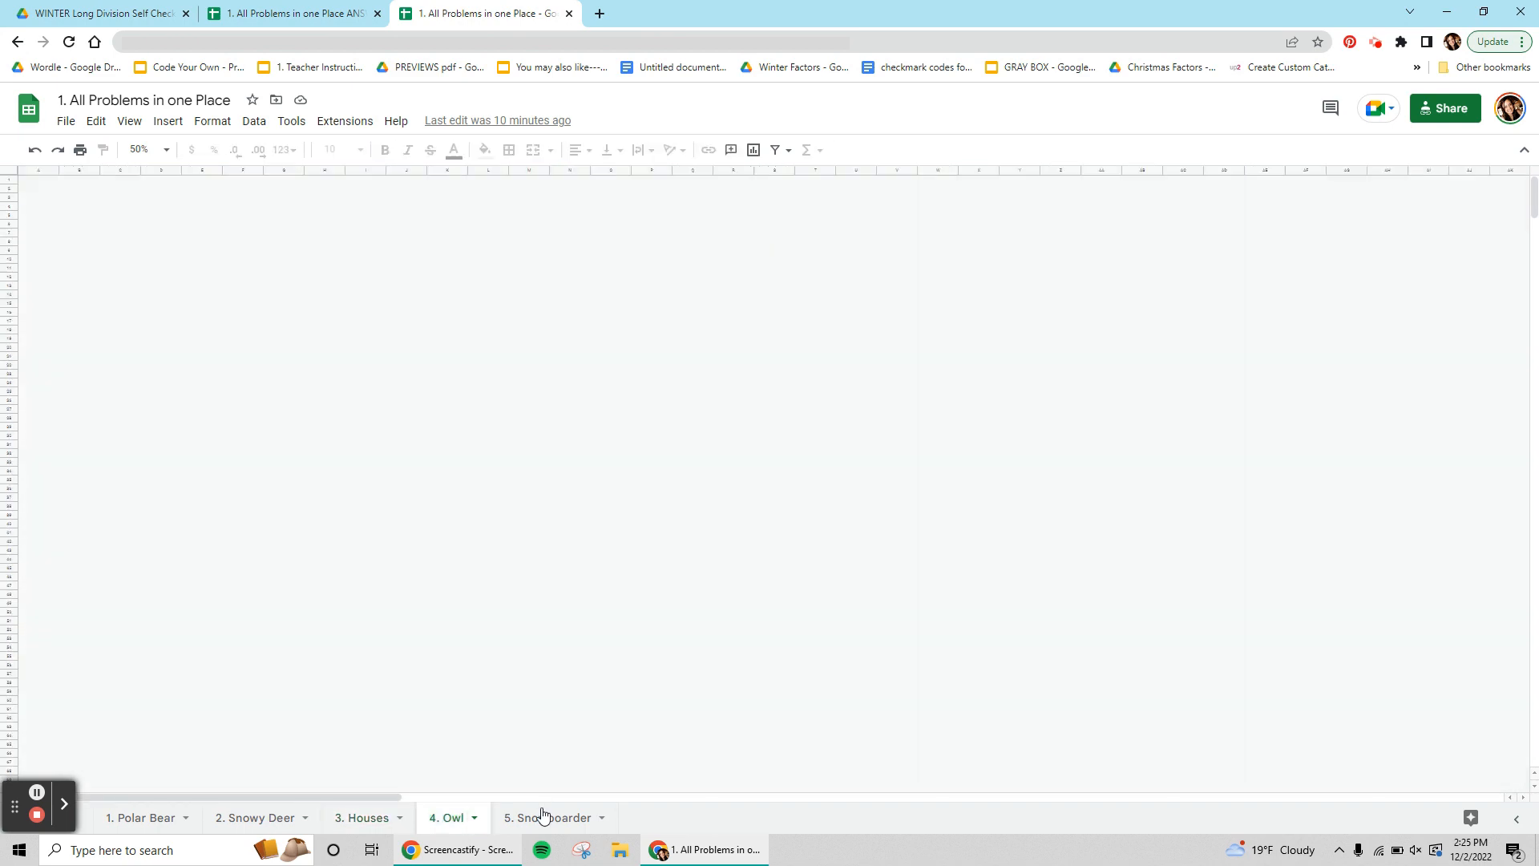
left_click(542, 816)
Rename the "5. Snowboarder" sheet of the student All Problems spreadsheet to "5.".
left_click(537, 822)
double_click(553, 819)
left_click(589, 822)
key("BackSpace")
key("BackSpace")
key("BackSpace")
key("BackSpace")
key("BackSpace")
key("BackSpace")
key("BackSpace")
key("BackSpace")
key("BackSpace")
key("BackSpace")
key("BackSpace")
key("ctrl+shift+Tab")
left_click(577, 6)
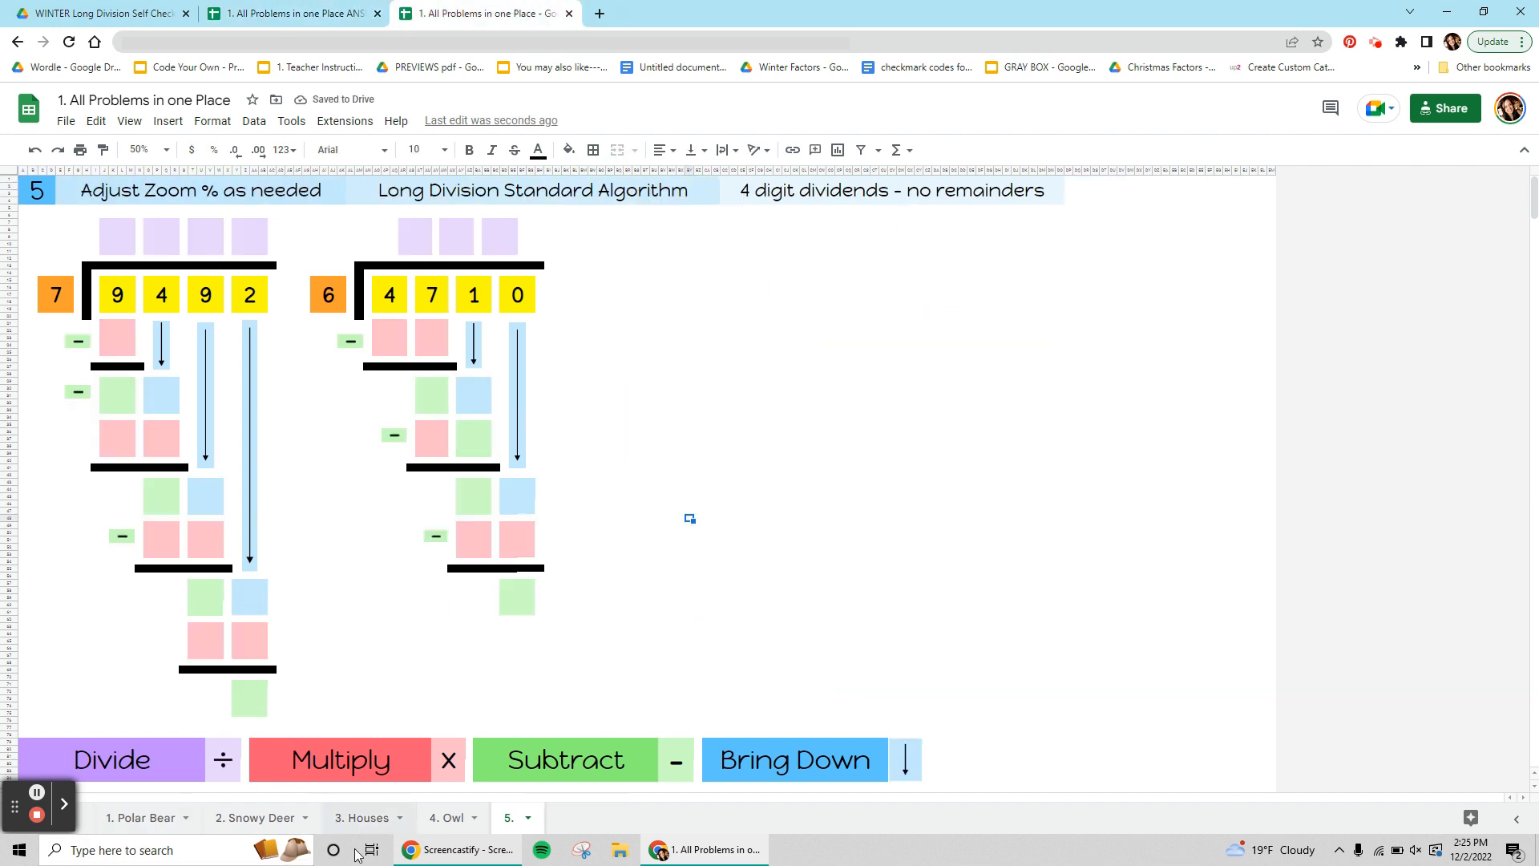
Check the Owl and Houses sheets, and look over the All Problems and Polar Bear files back in the Drive folder.
left_click(453, 818)
key("ctrl+shift+Page_Up")
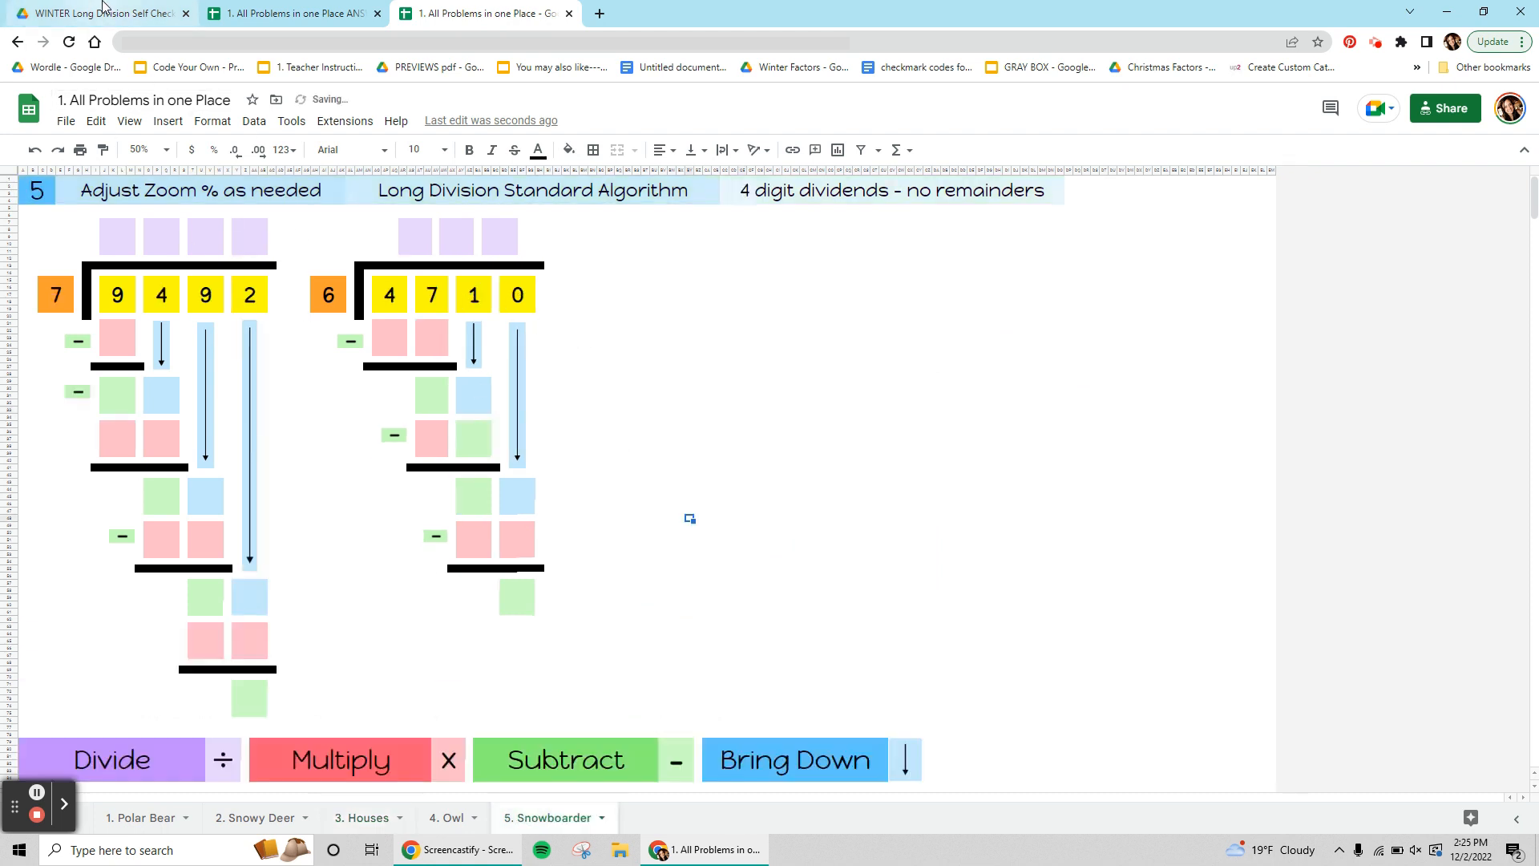
left_click(106, 10)
left_click(392, 491)
left_click(267, 261)
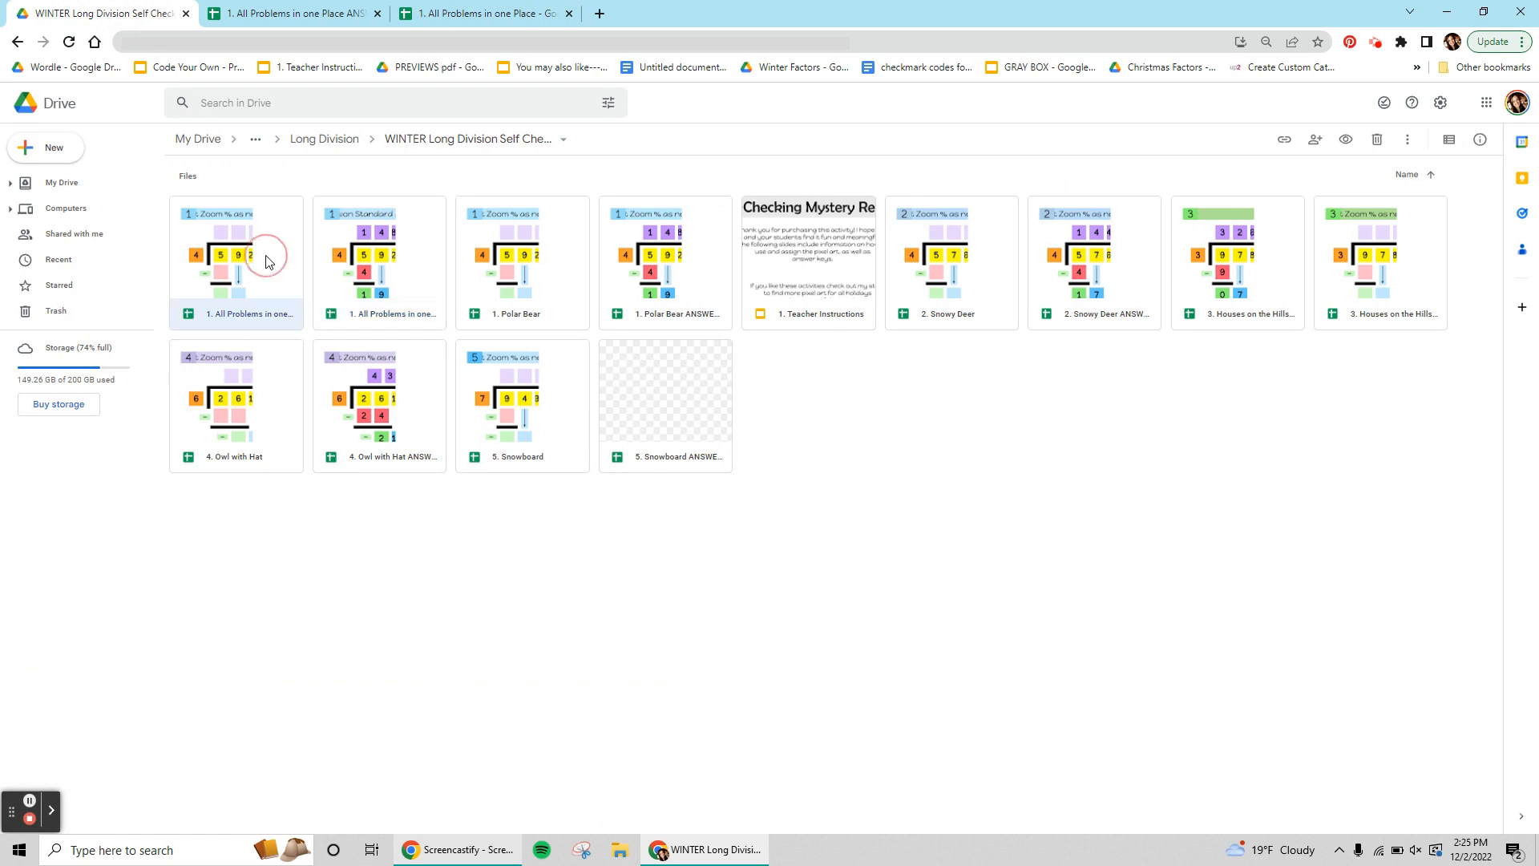
left_click(353, 264)
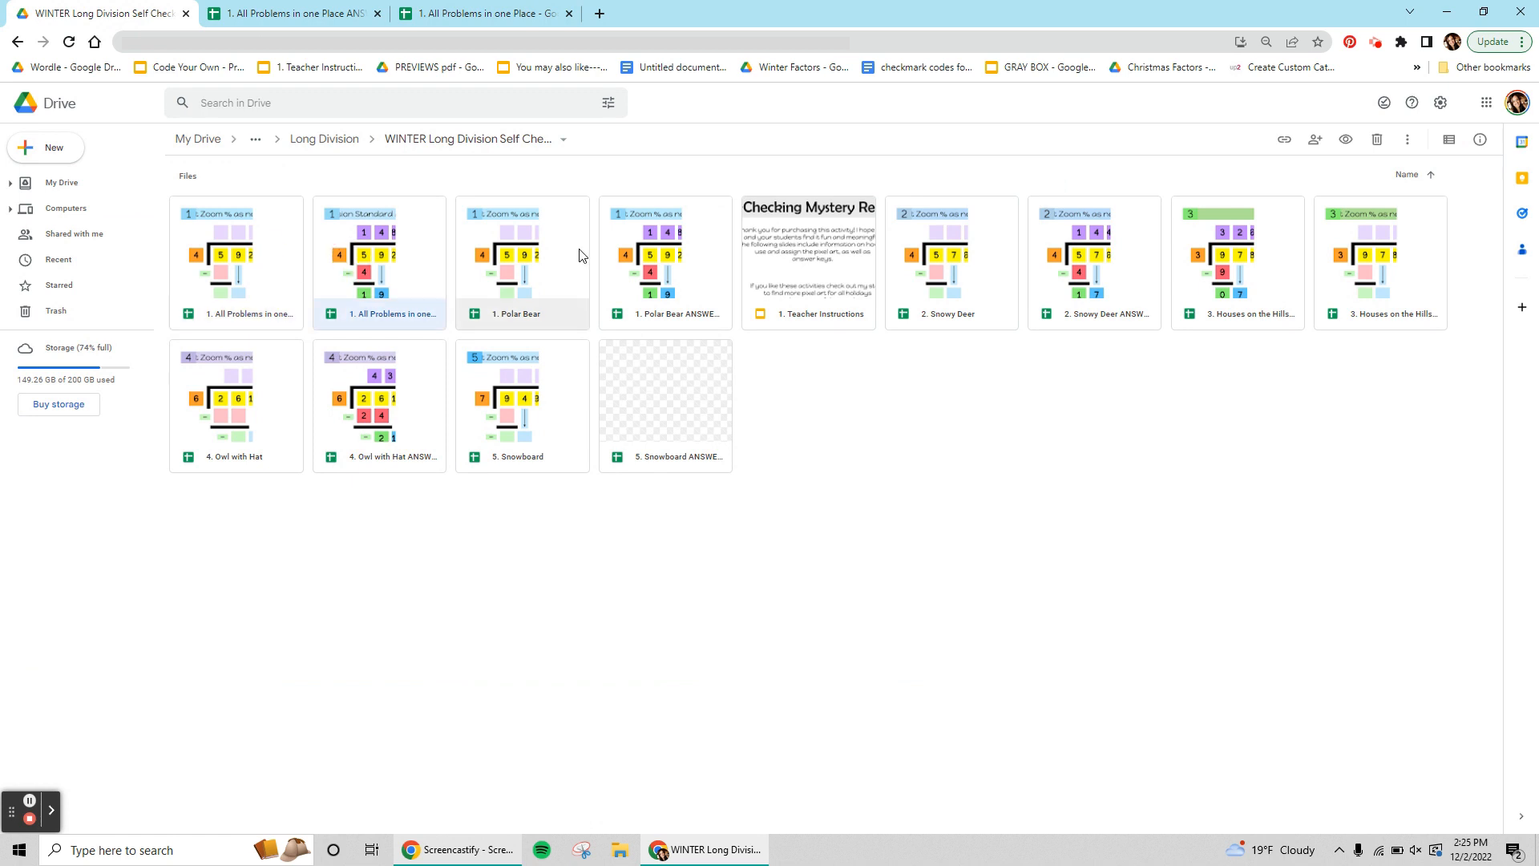
left_click_drag(480, 309, 662, 273)
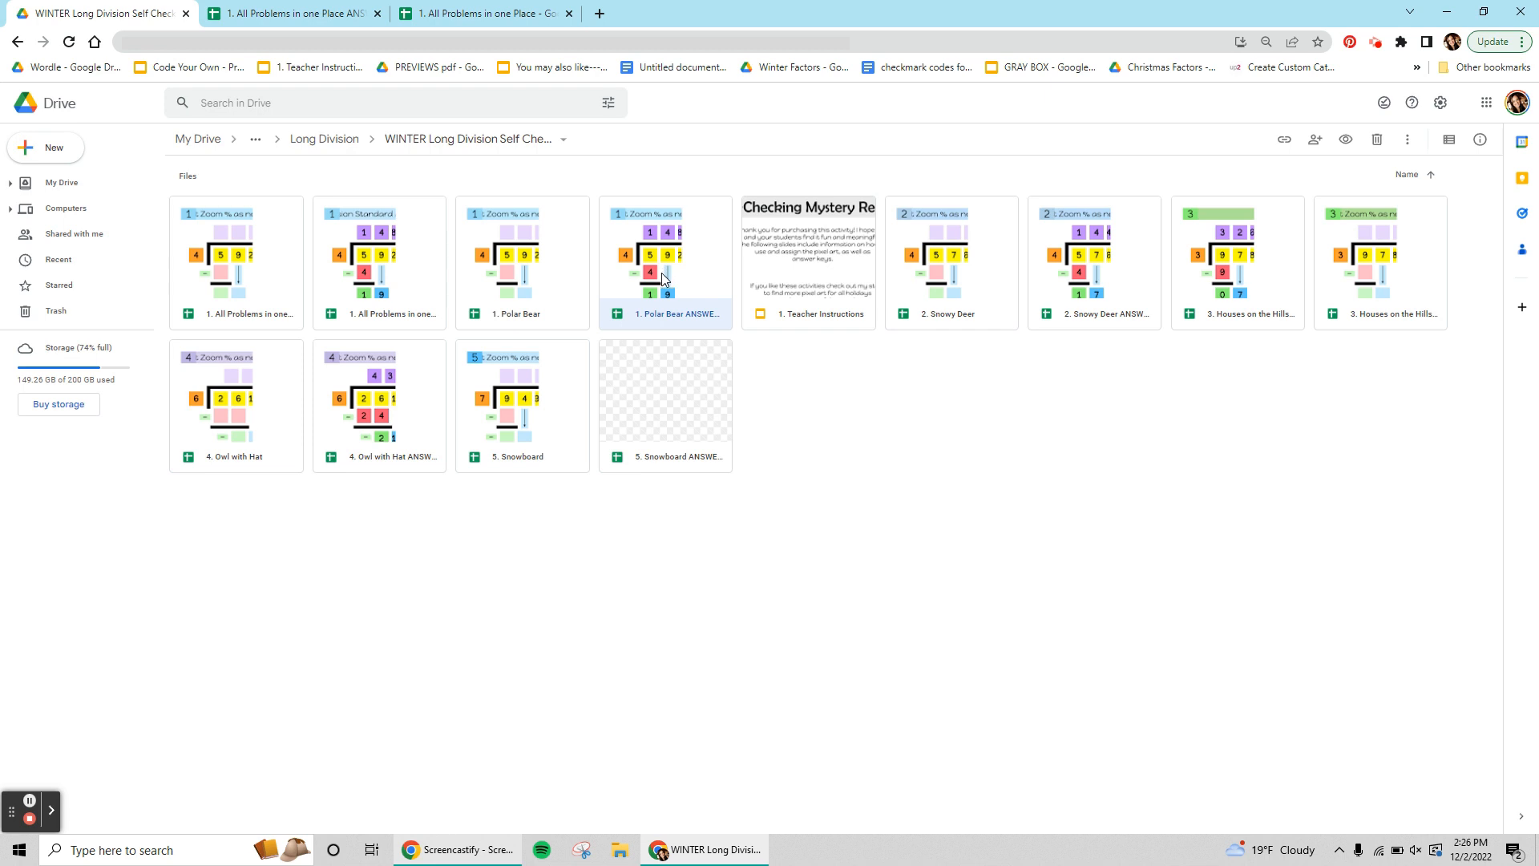
left_click(514, 643)
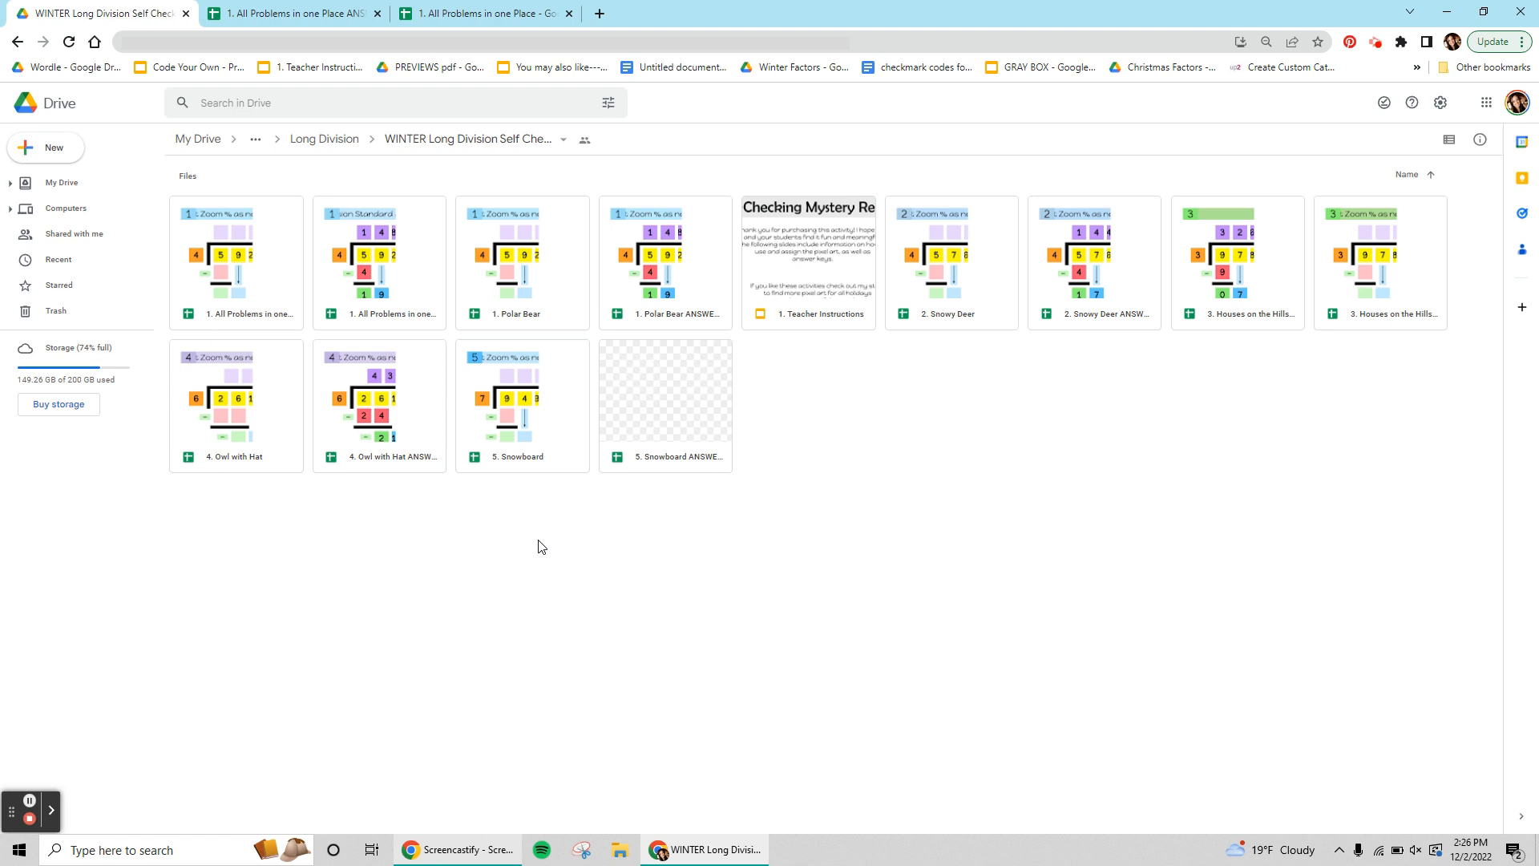
Open Google Classroom in a new browser tab and go to the Classwork page of Test Class.
key("ctrl+t")
type("class")
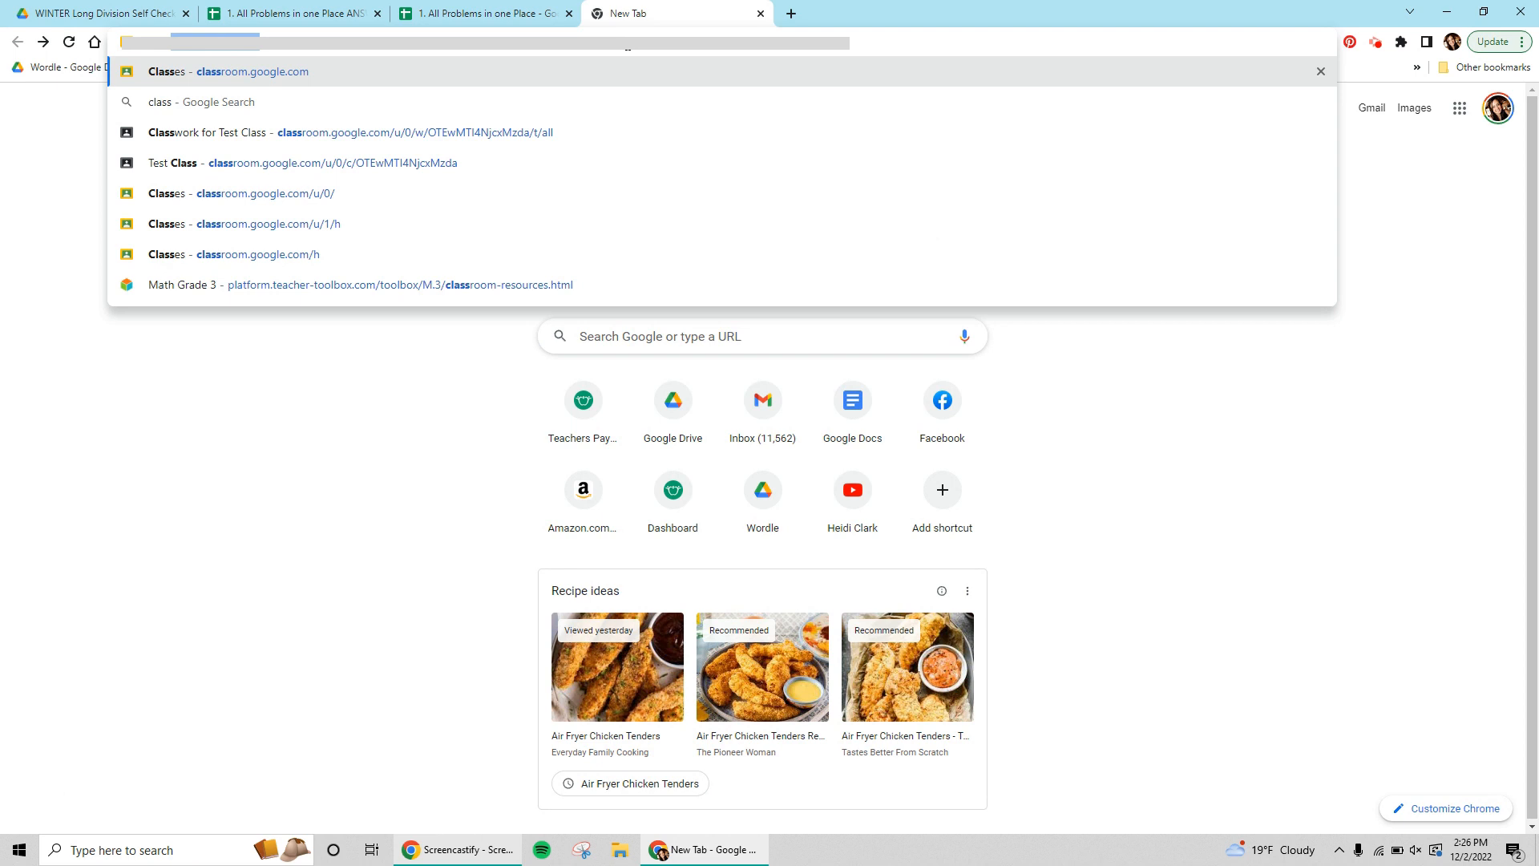
key("Return")
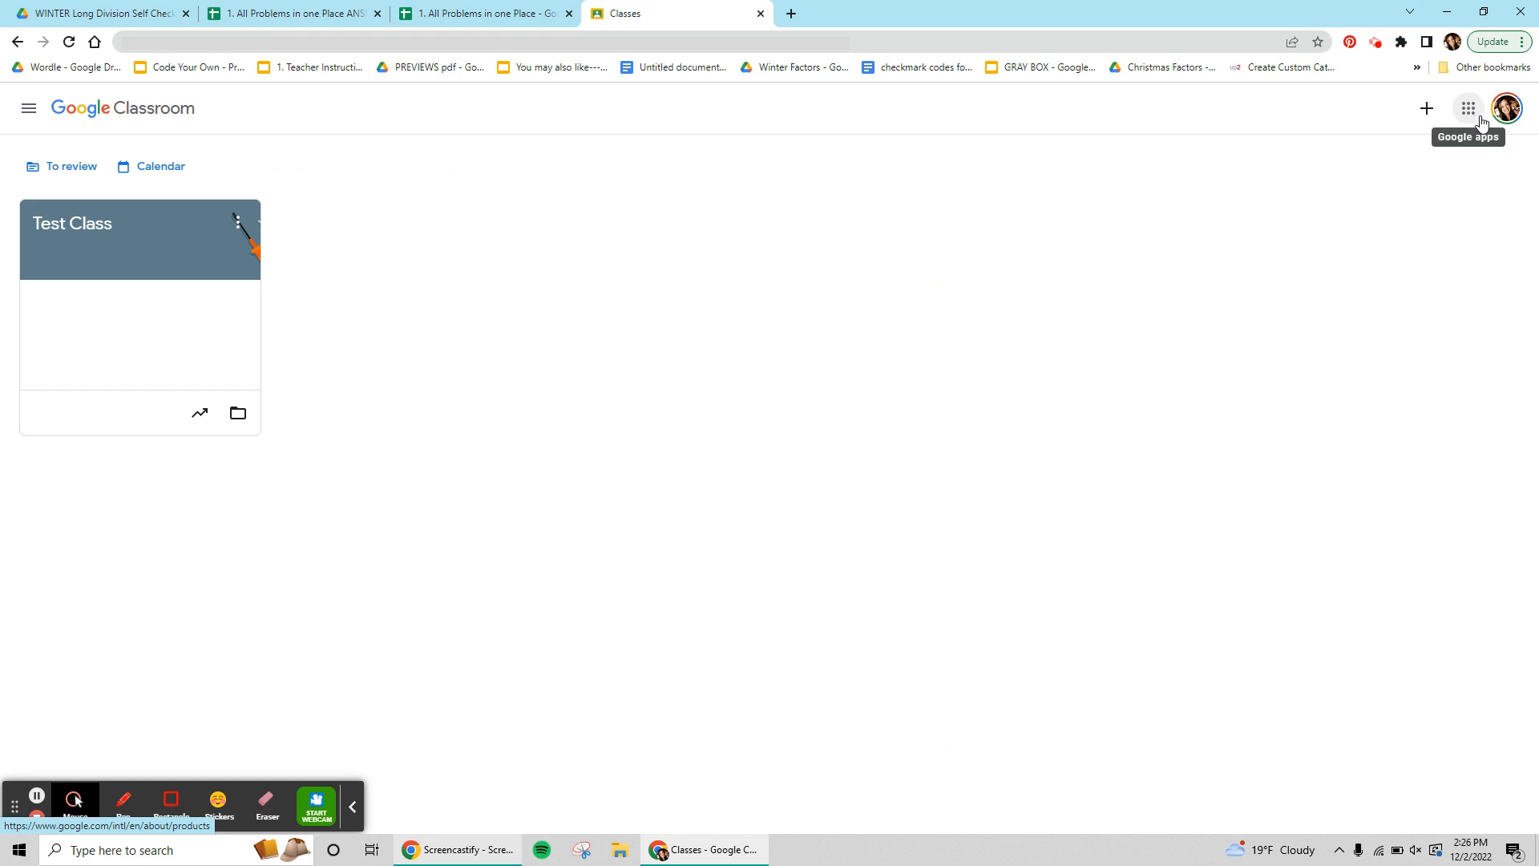
left_click(94, 227)
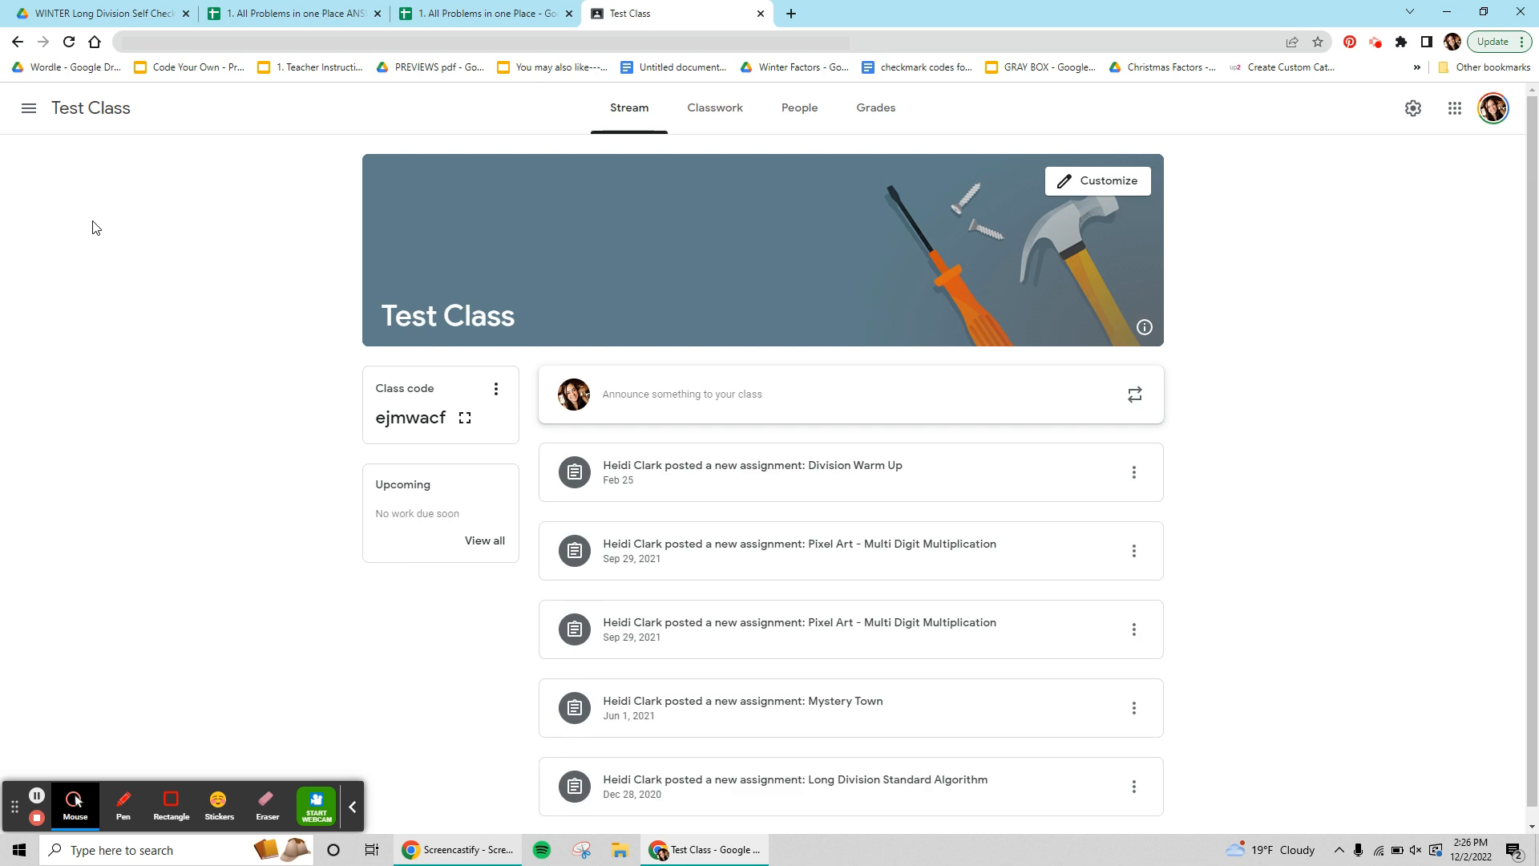
left_click(714, 113)
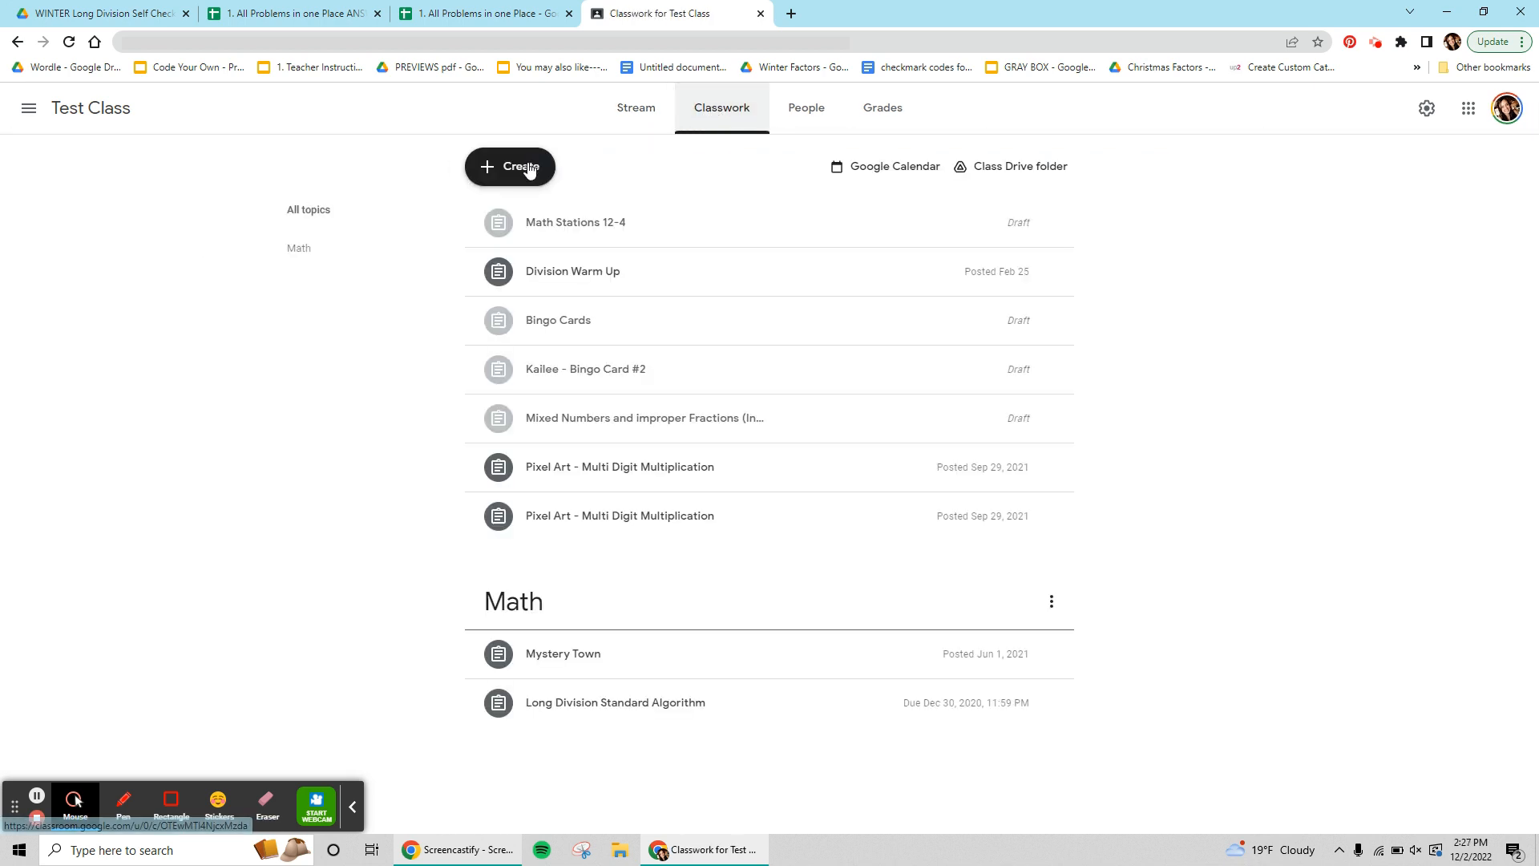
Create a new assignment in Test Class titled "Stations 12-4".
left_click(526, 166)
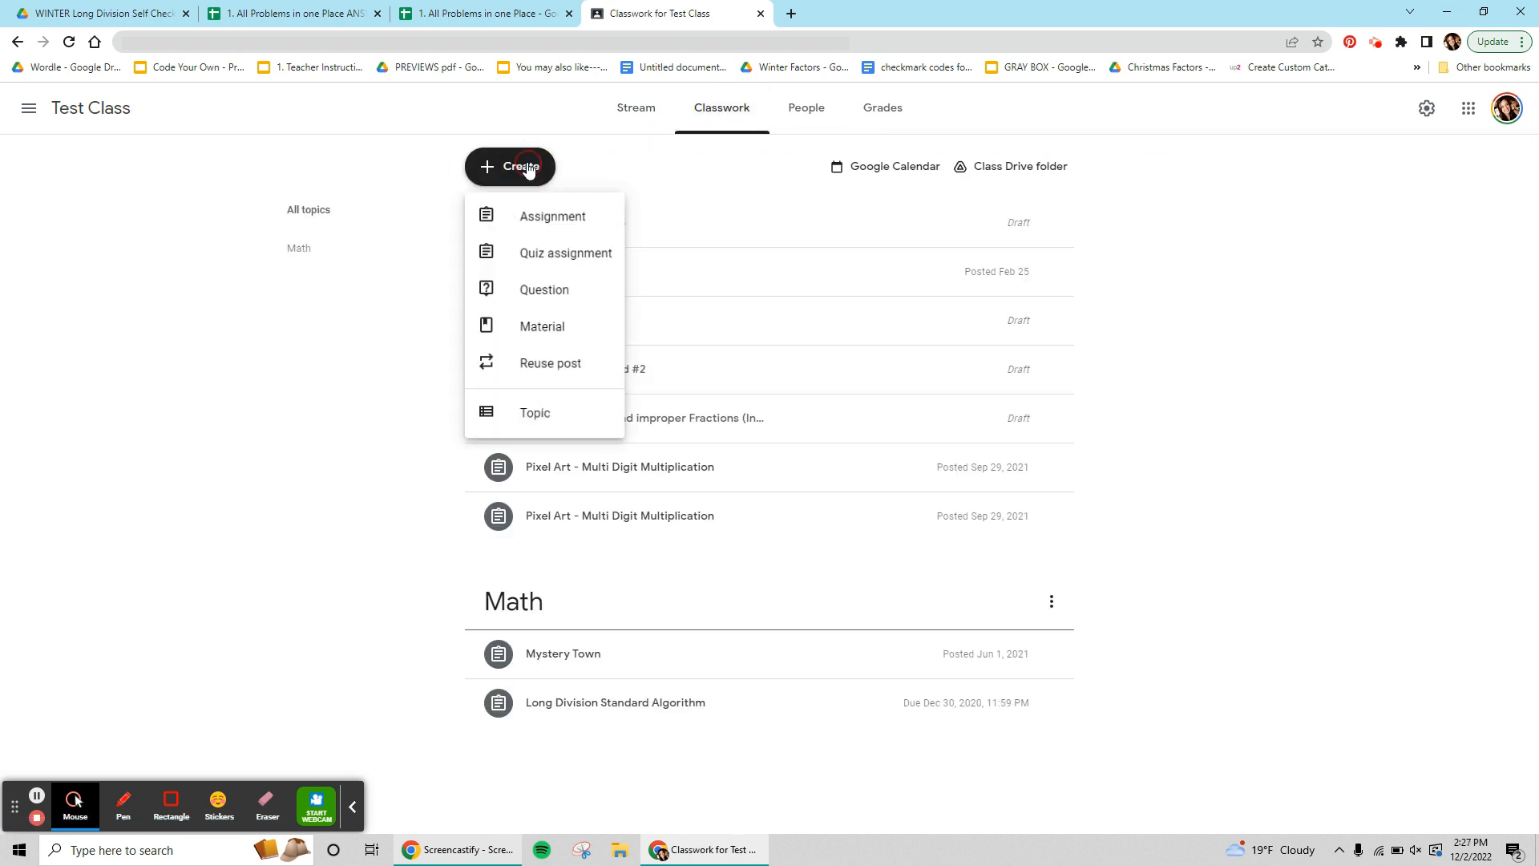
left_click(548, 230)
left_click(334, 205)
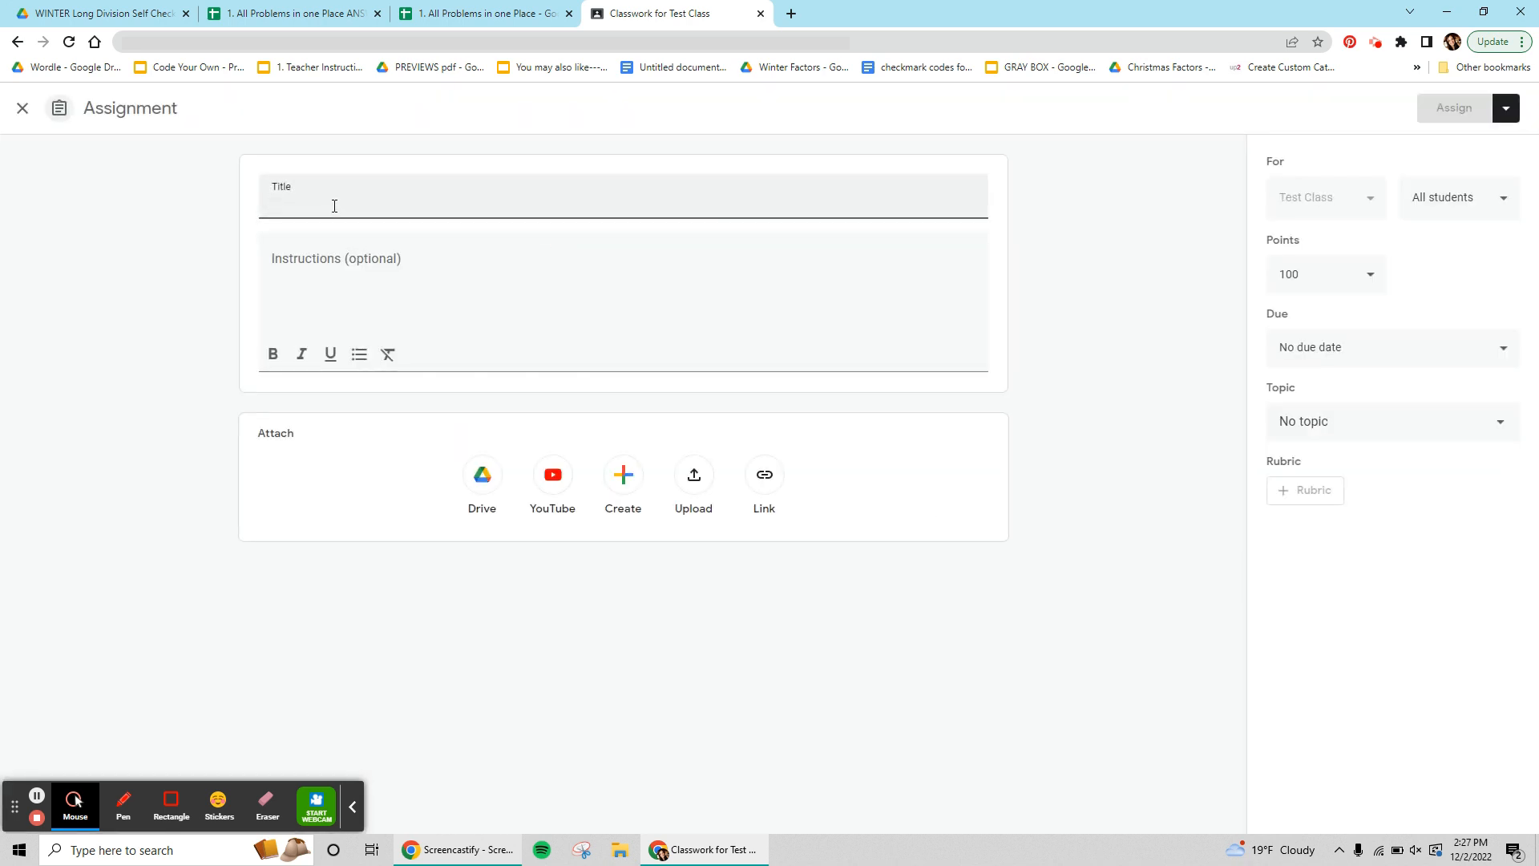
type("Stations 12-4")
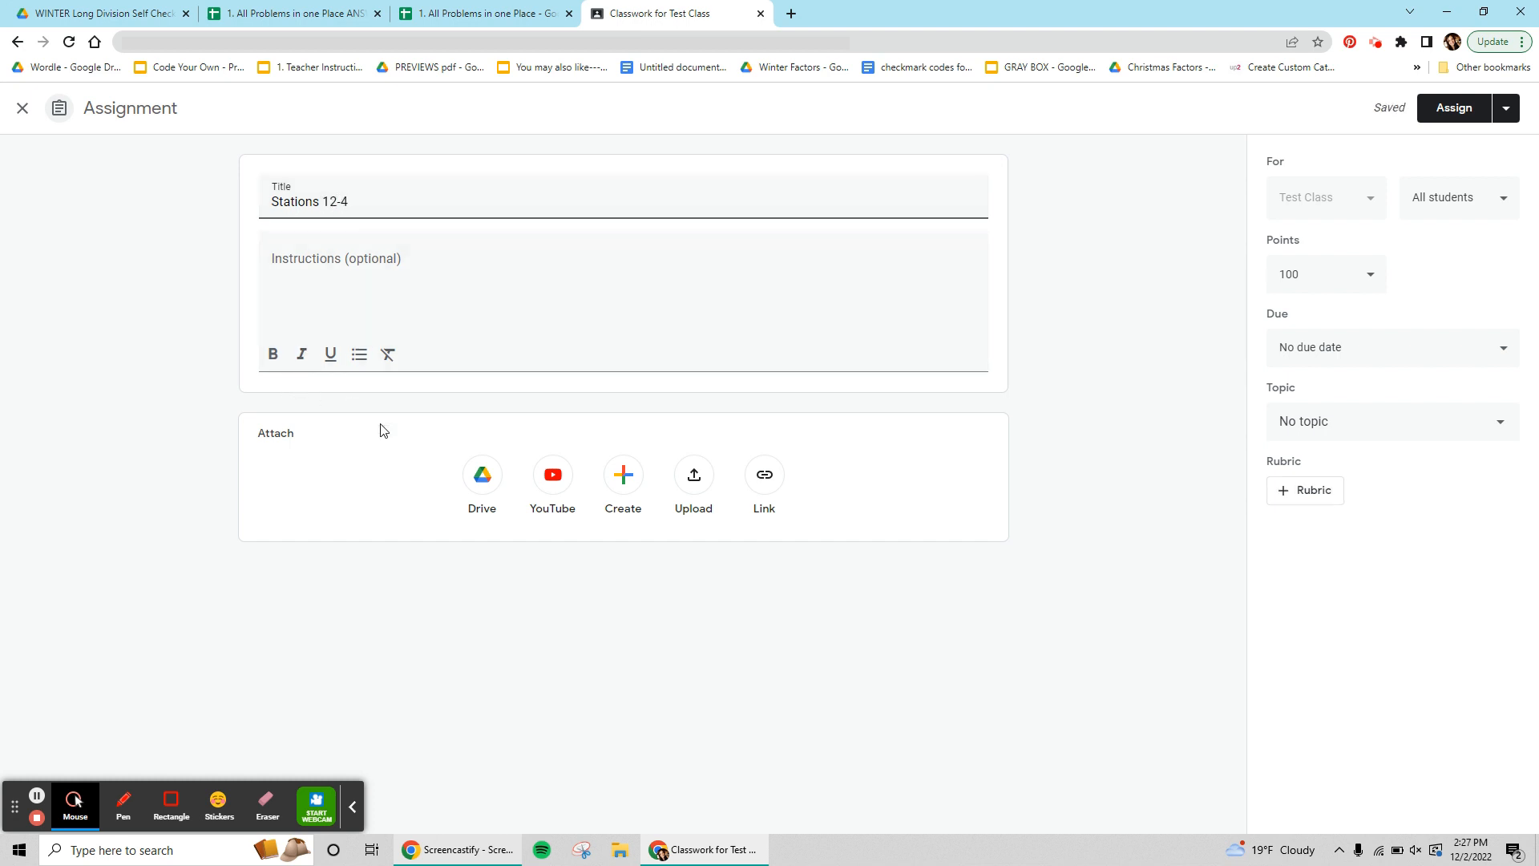
Attach only the student version of "1. All Problems in one Place" to the assignment from the recent Google Drive files.
left_click(491, 483)
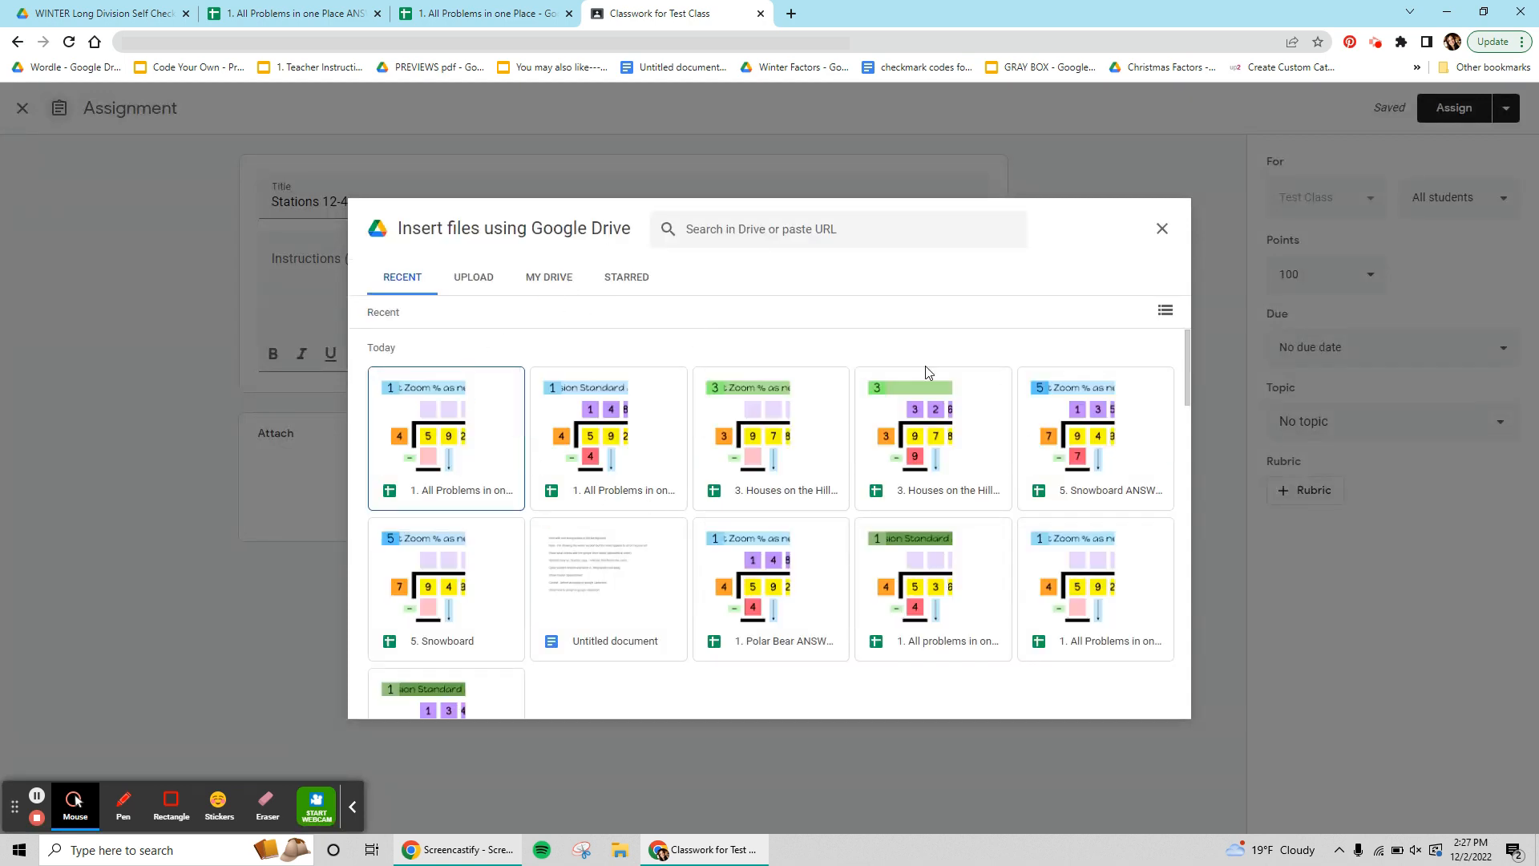
scroll(579, 543, "down", 5)
scroll(578, 542, "up", 5)
left_click(549, 277)
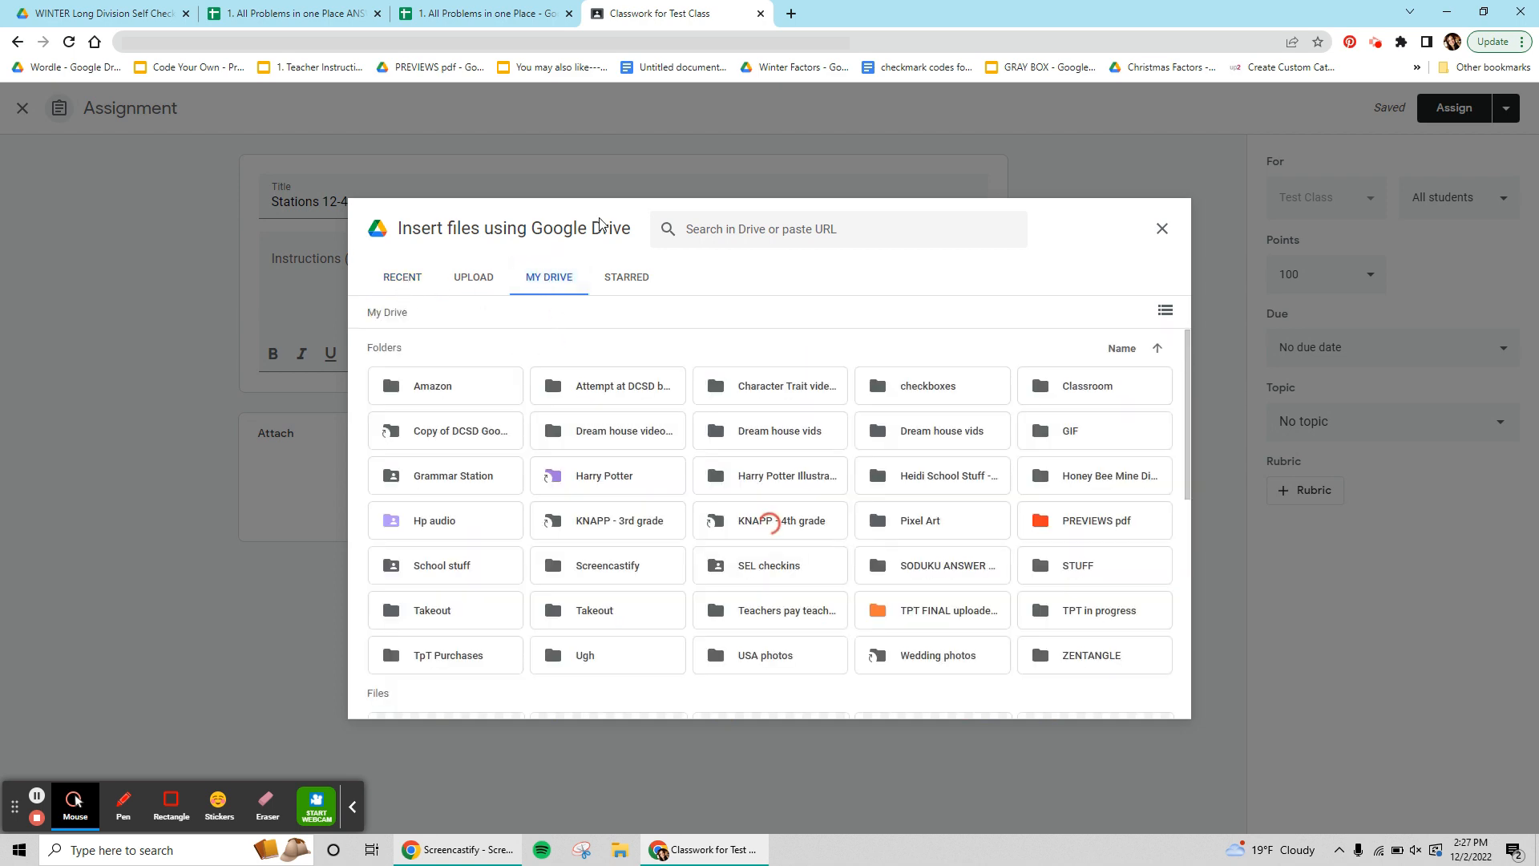
left_click(402, 278)
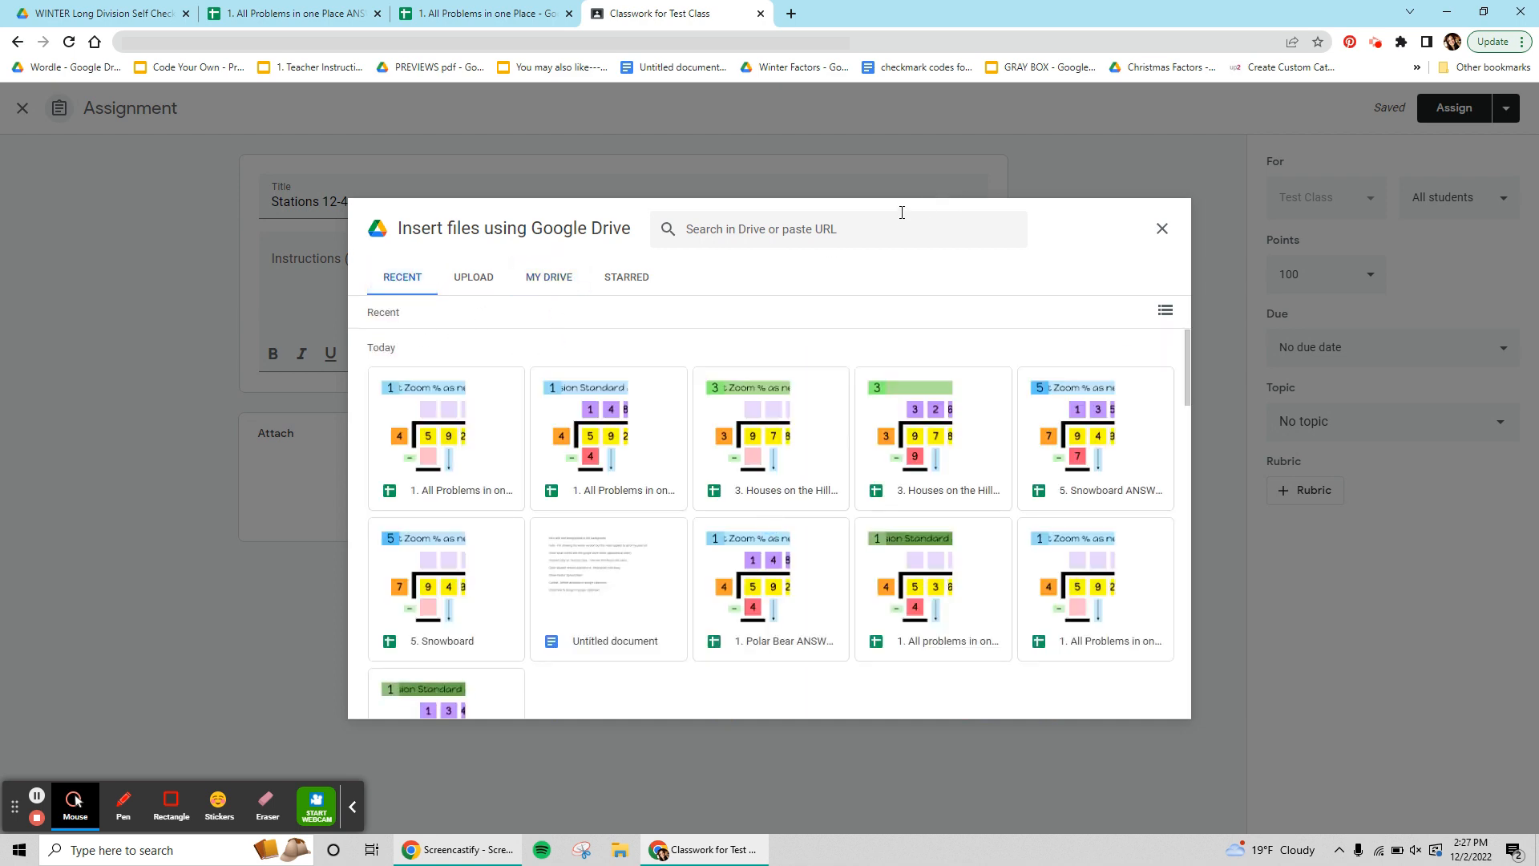
left_click(404, 461)
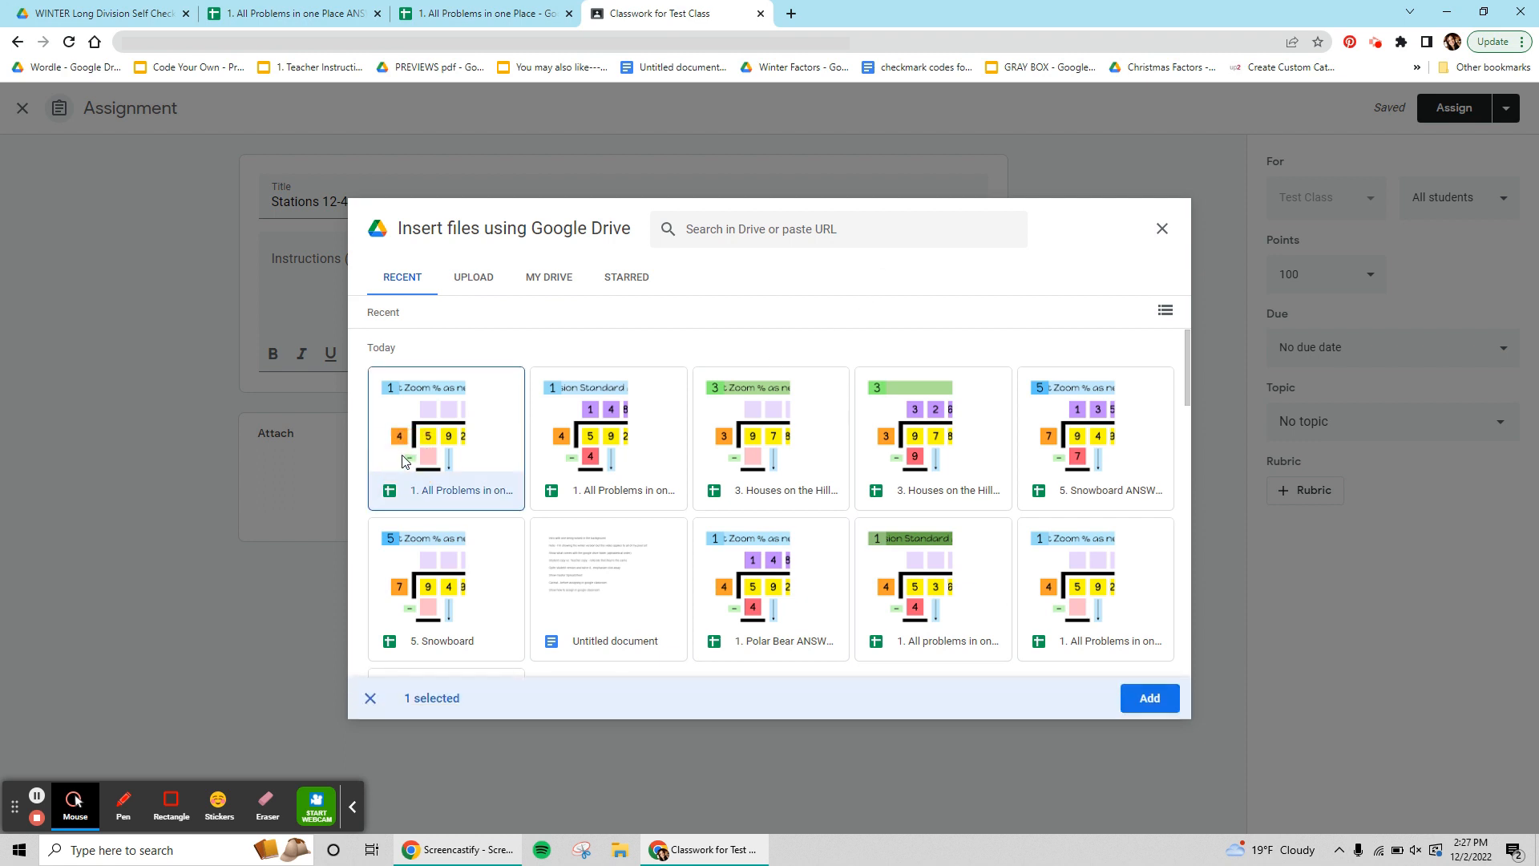
left_click(632, 428)
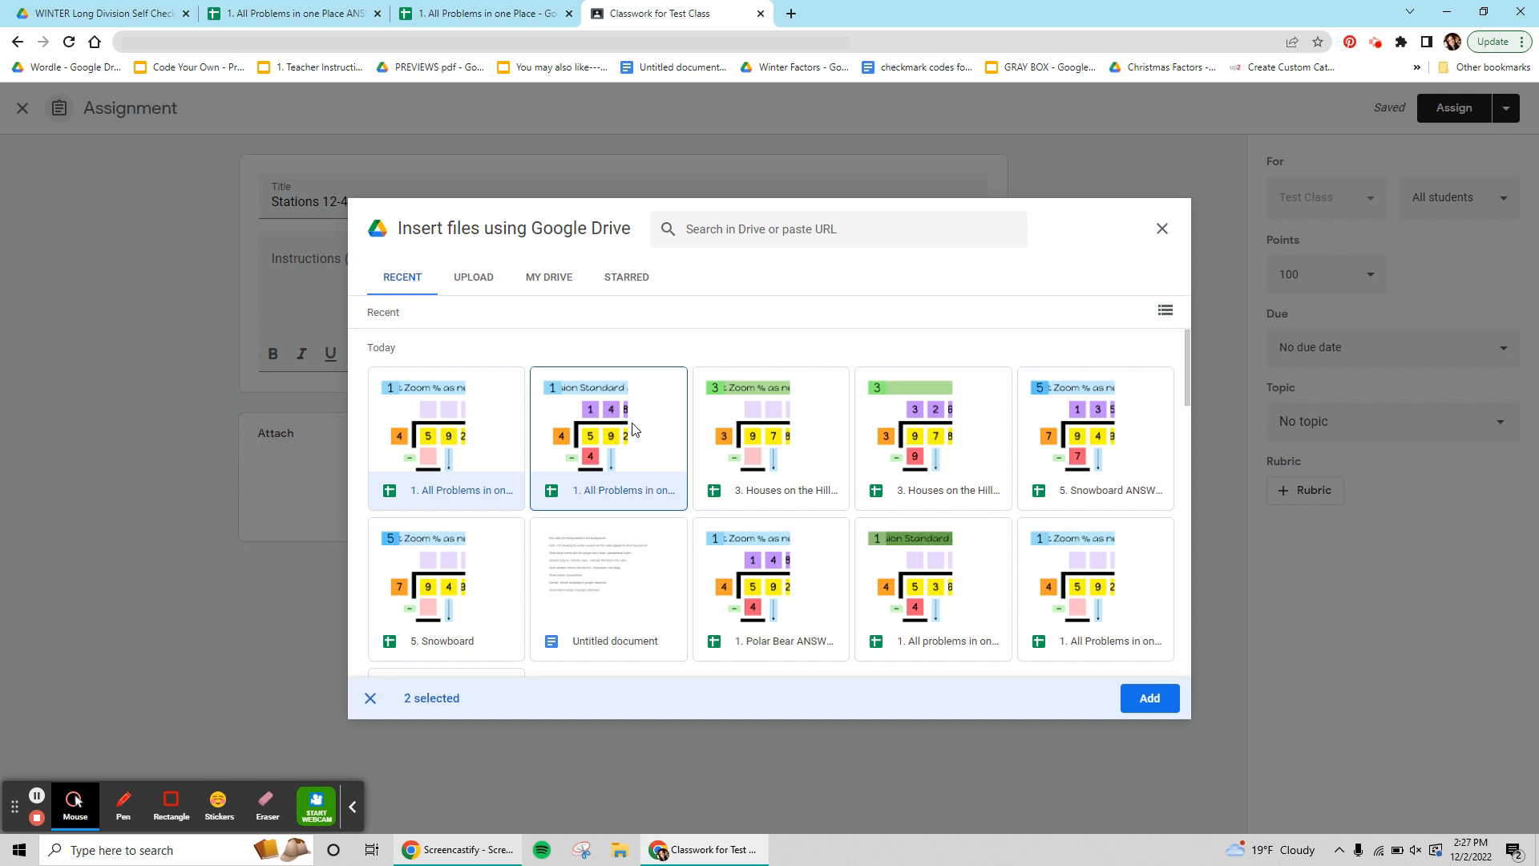
left_click(410, 445)
left_click(418, 447)
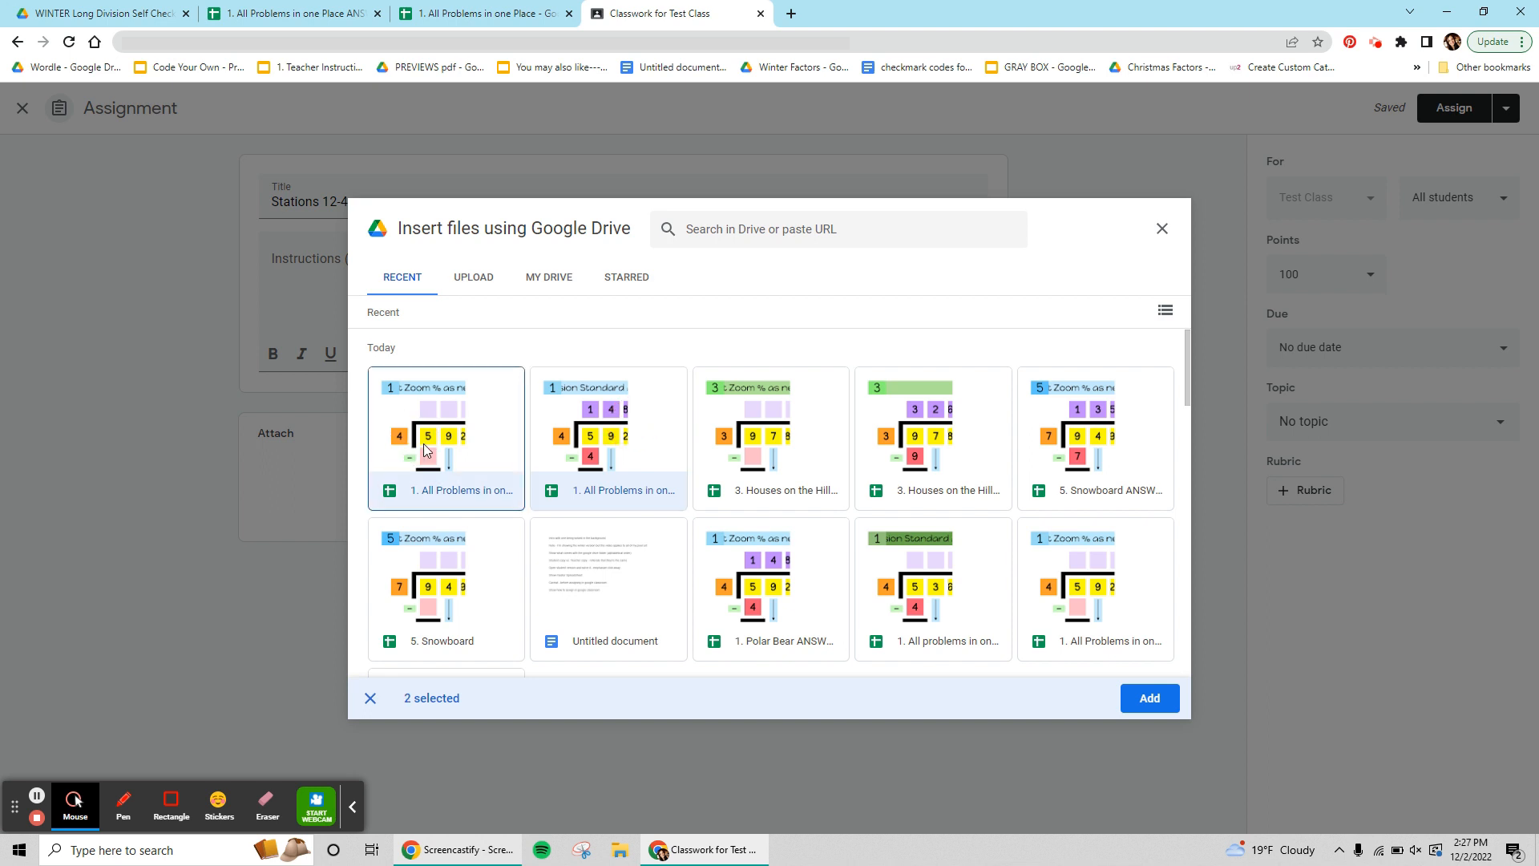
left_click(563, 446)
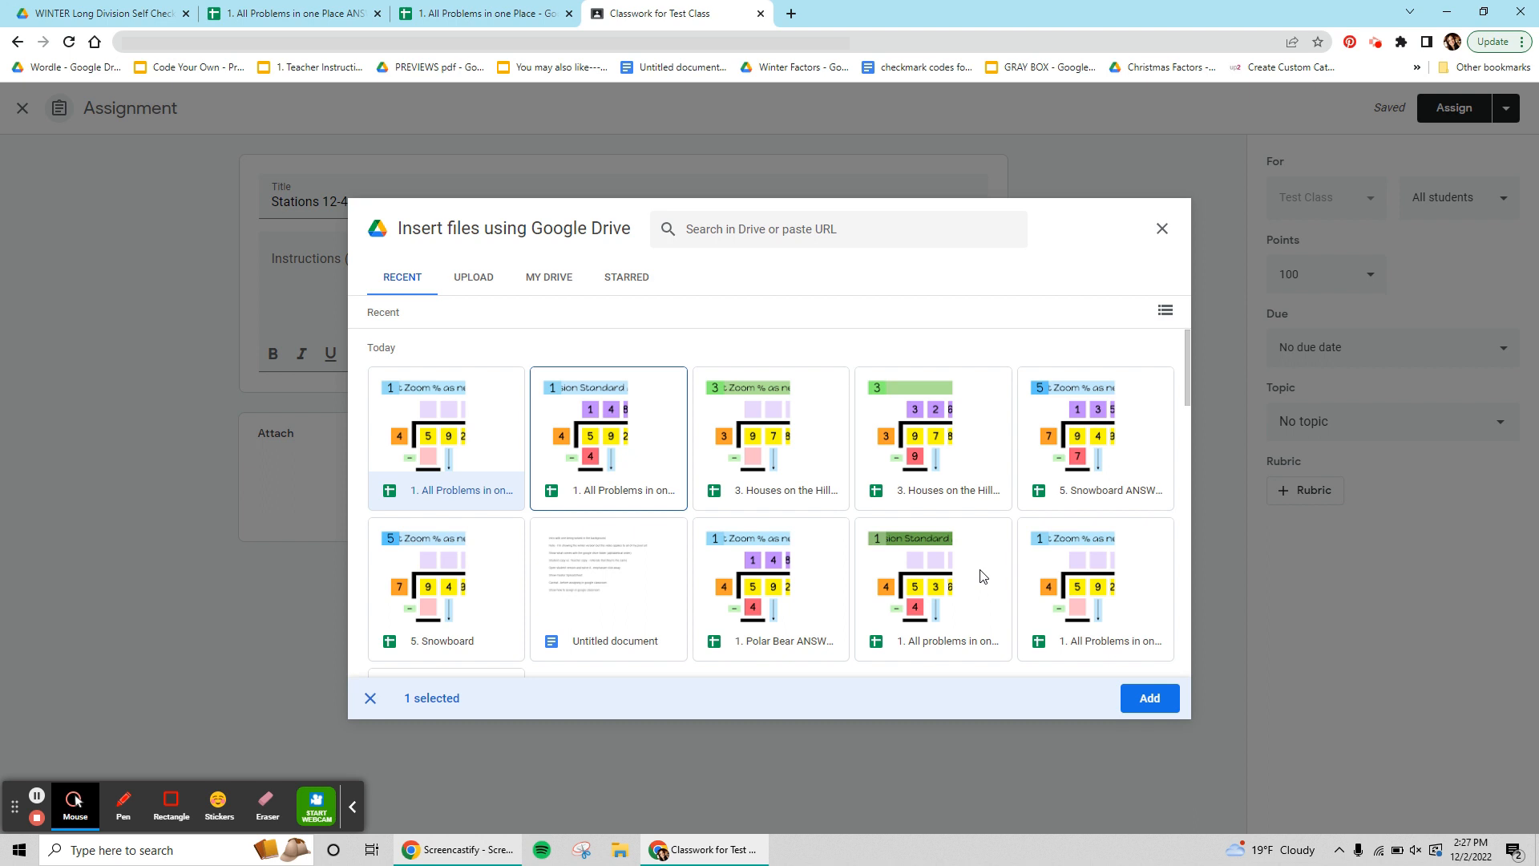
left_click(1150, 698)
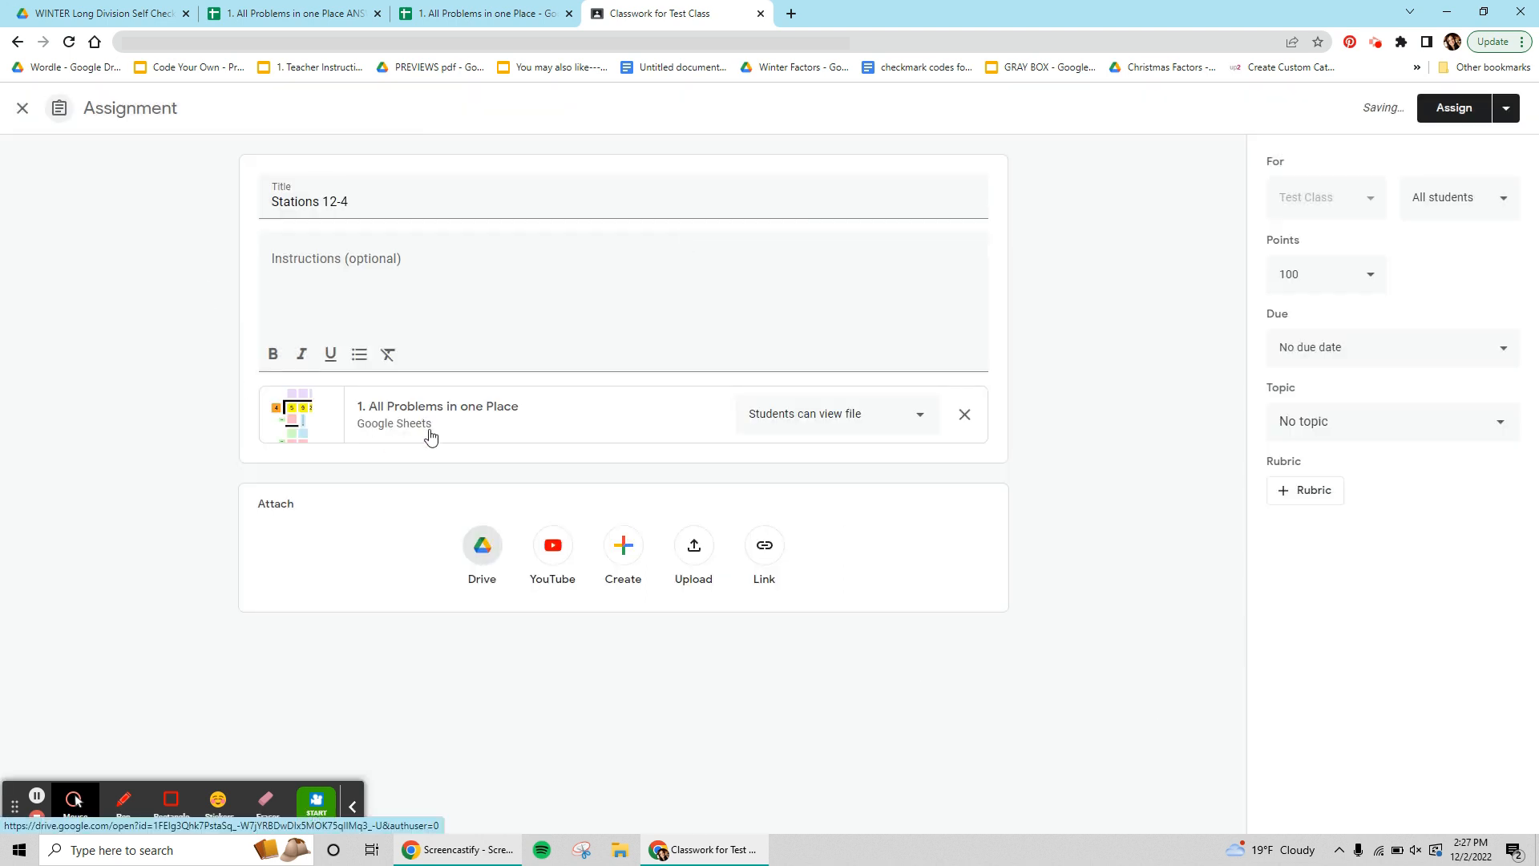
Set the attached spreadsheet to make a copy for each student and file the assignment under the Math topic.
left_click(852, 429)
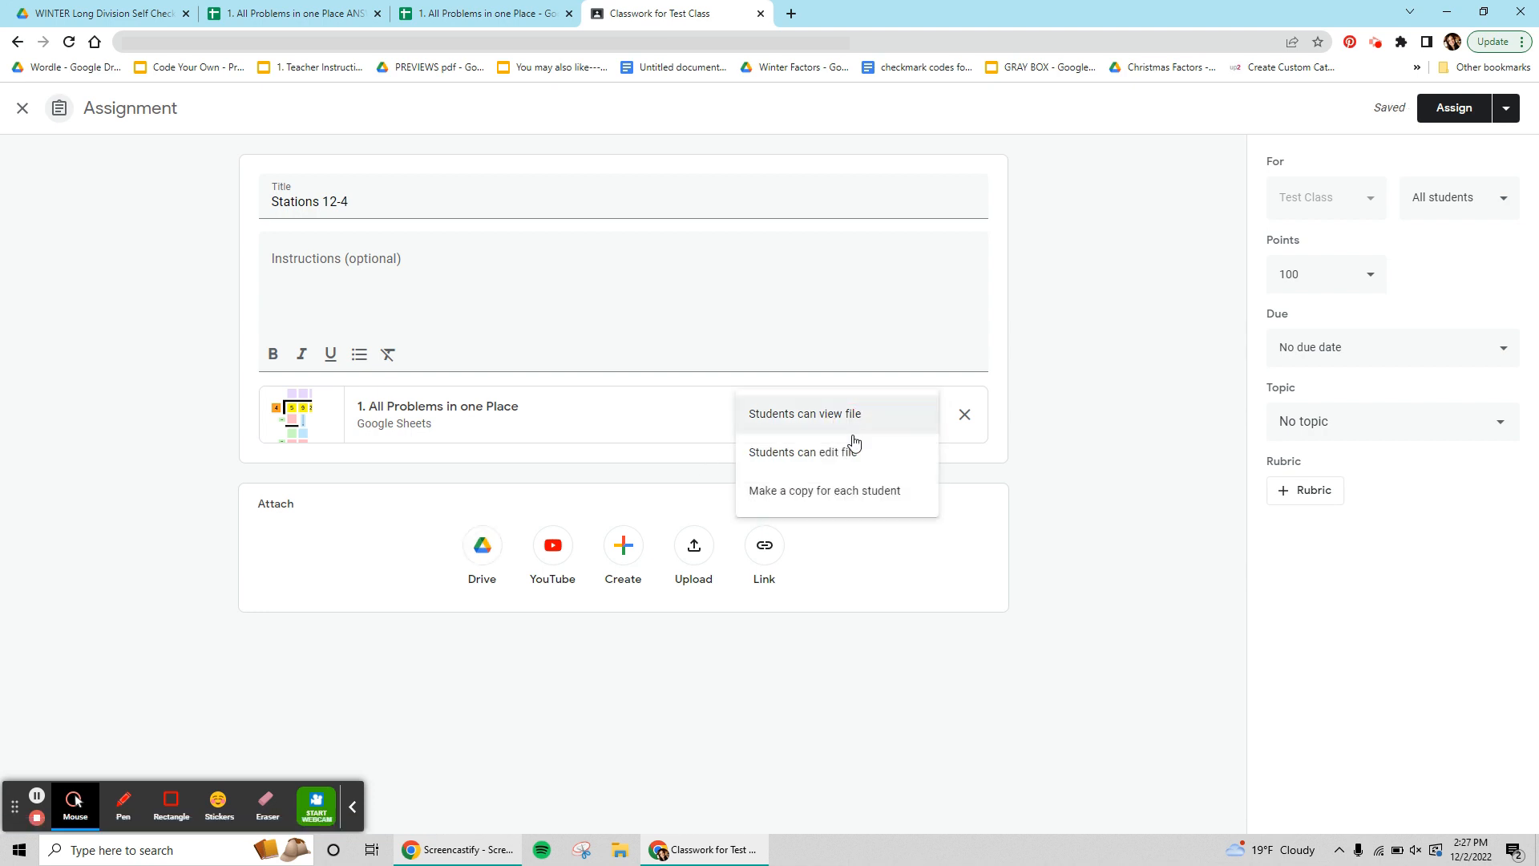
left_click(842, 494)
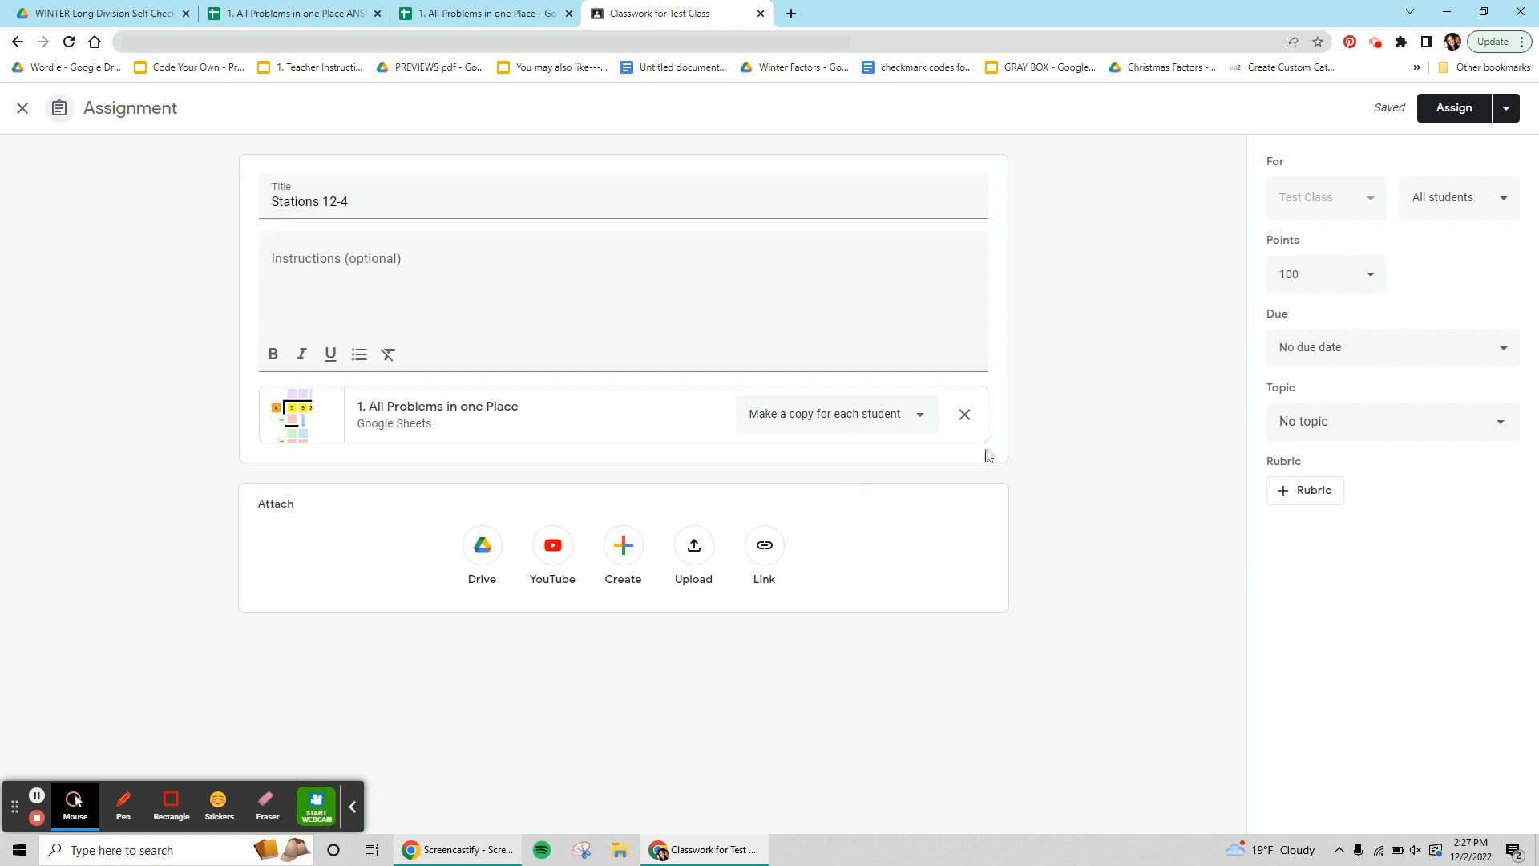
left_click(1457, 198)
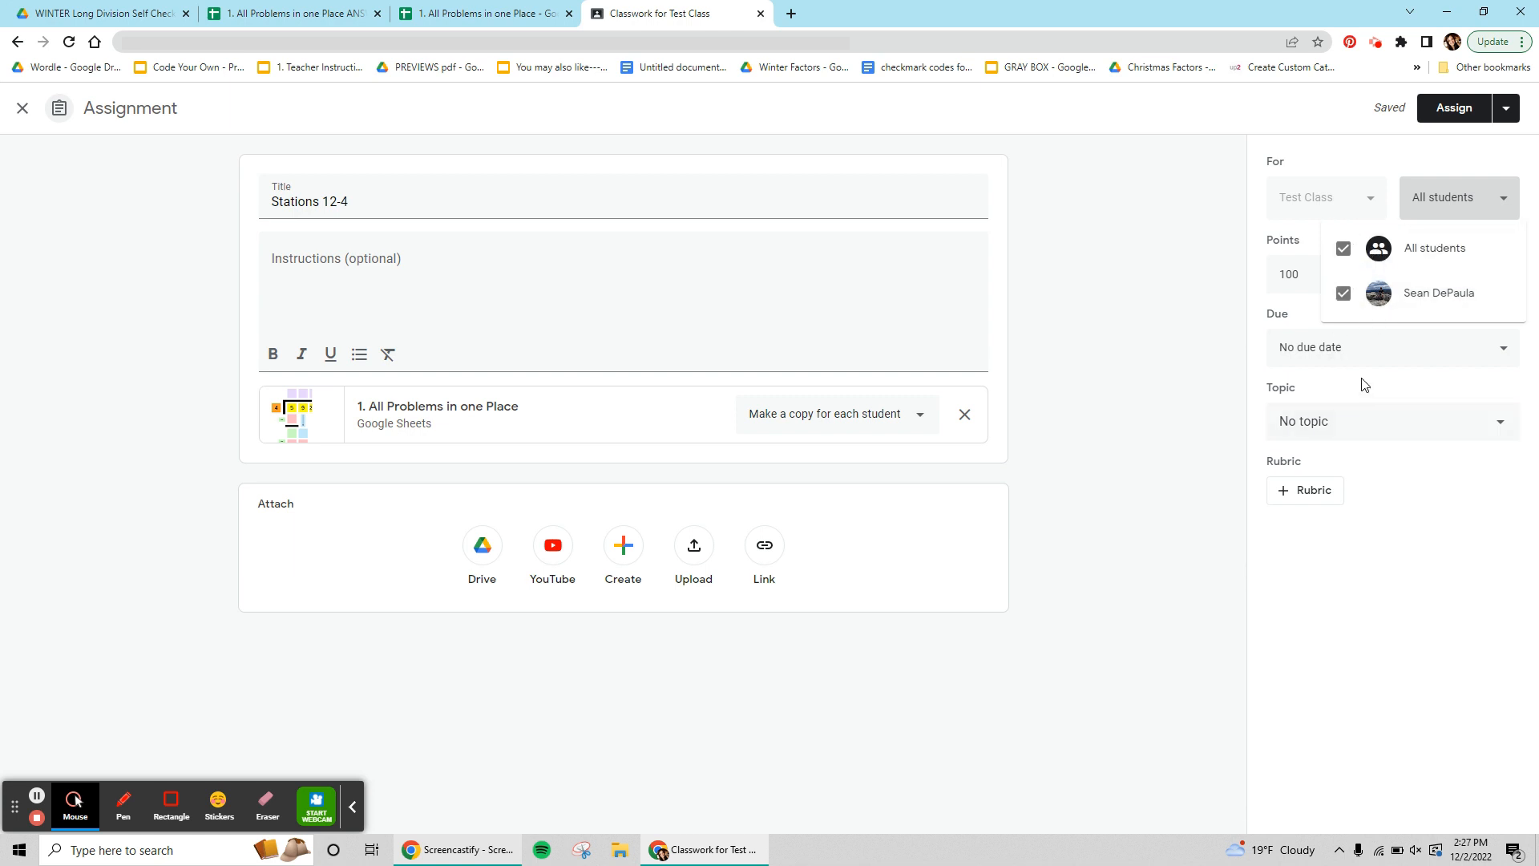
left_click(1454, 205)
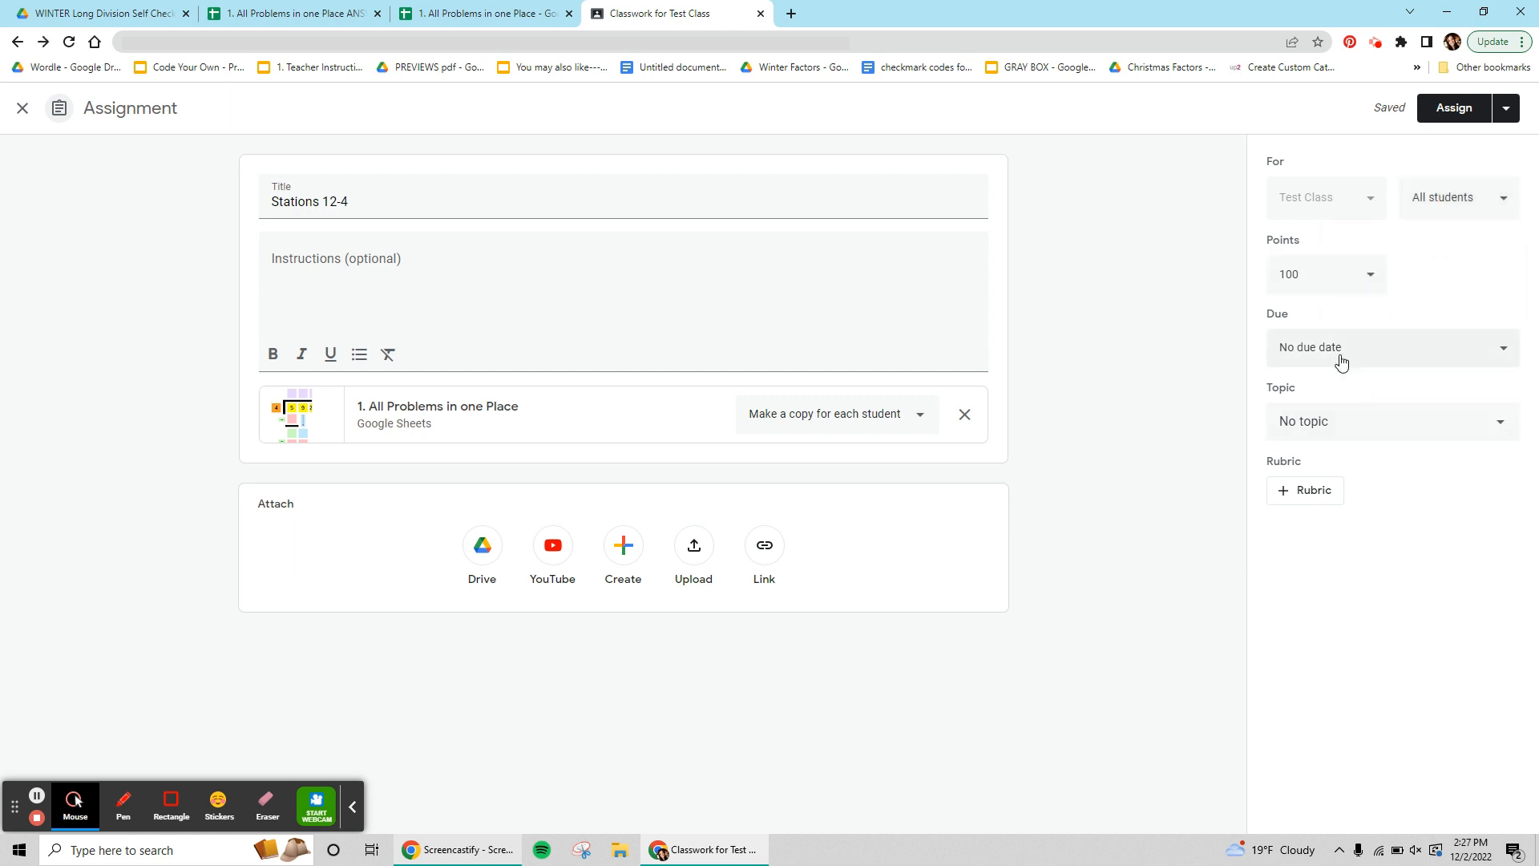
left_click(1323, 422)
left_click(1334, 551)
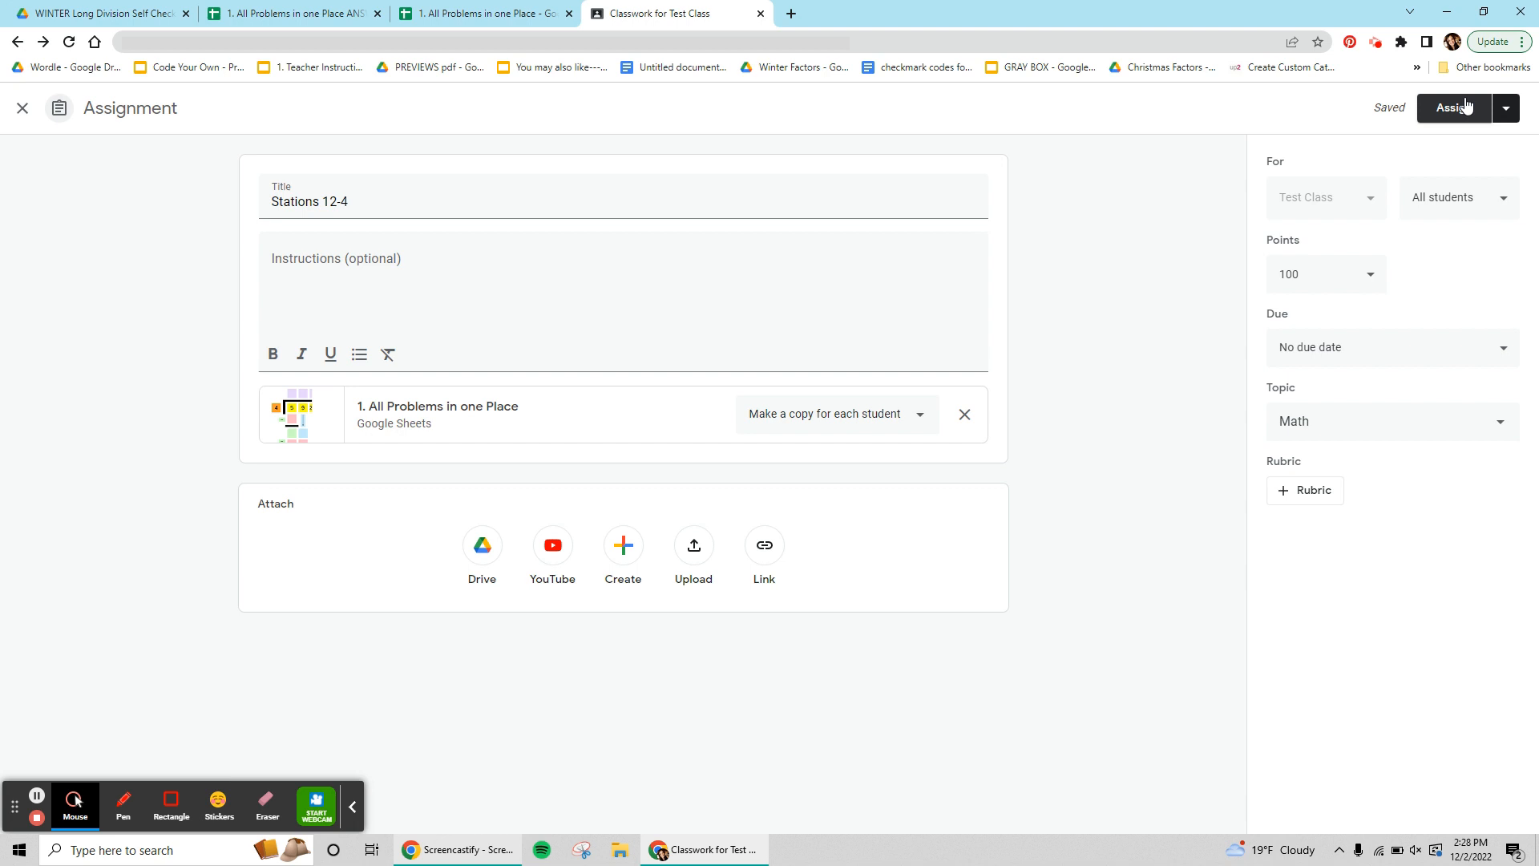
Check the posting options and assign "Stations 12-4" to all students immediately.
left_click(1504, 108)
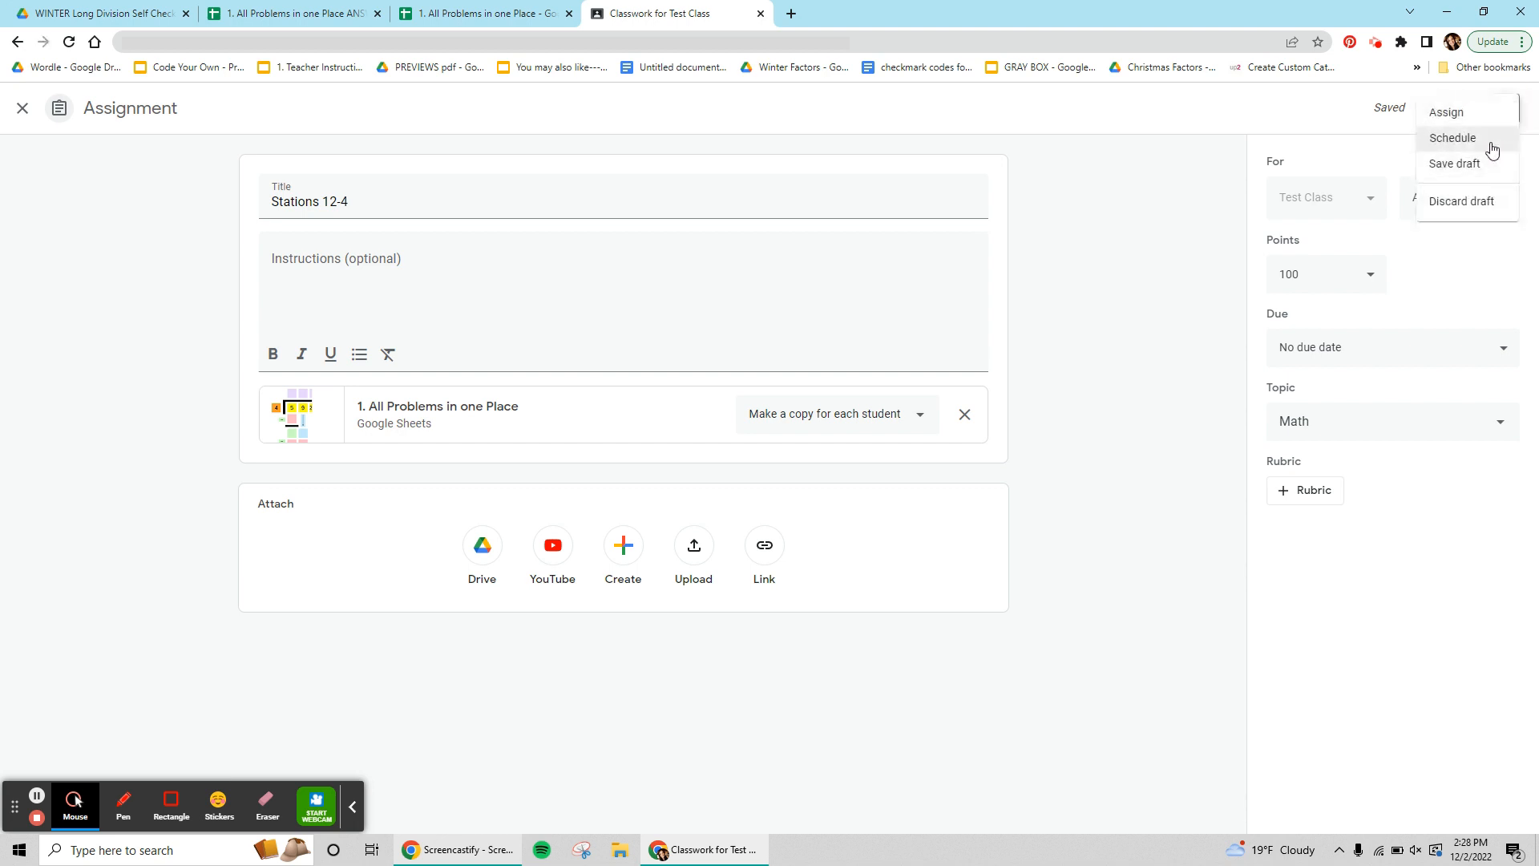
left_click(1185, 261)
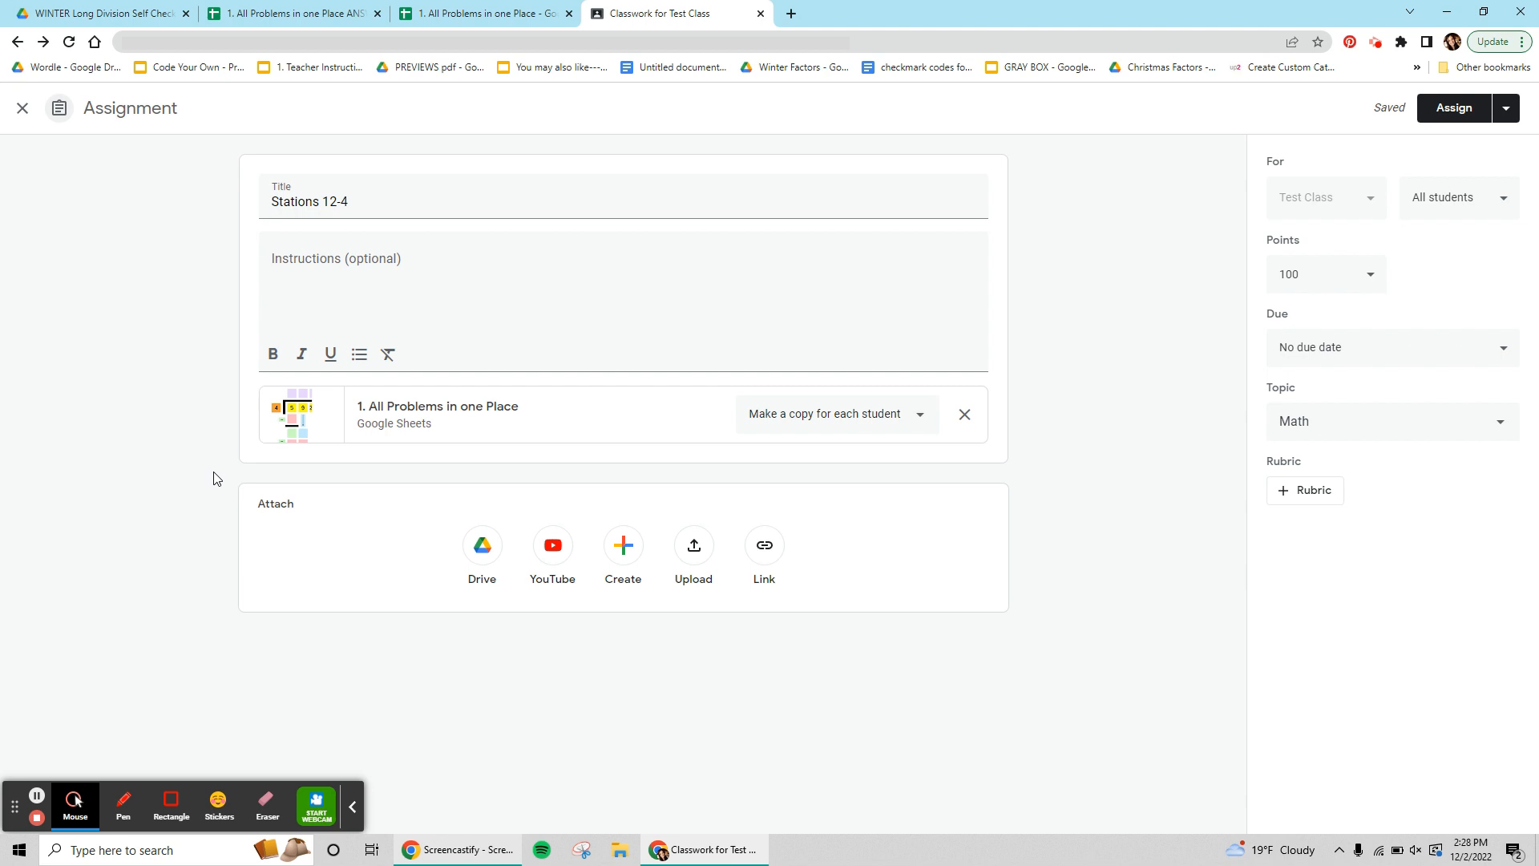
left_click(1447, 109)
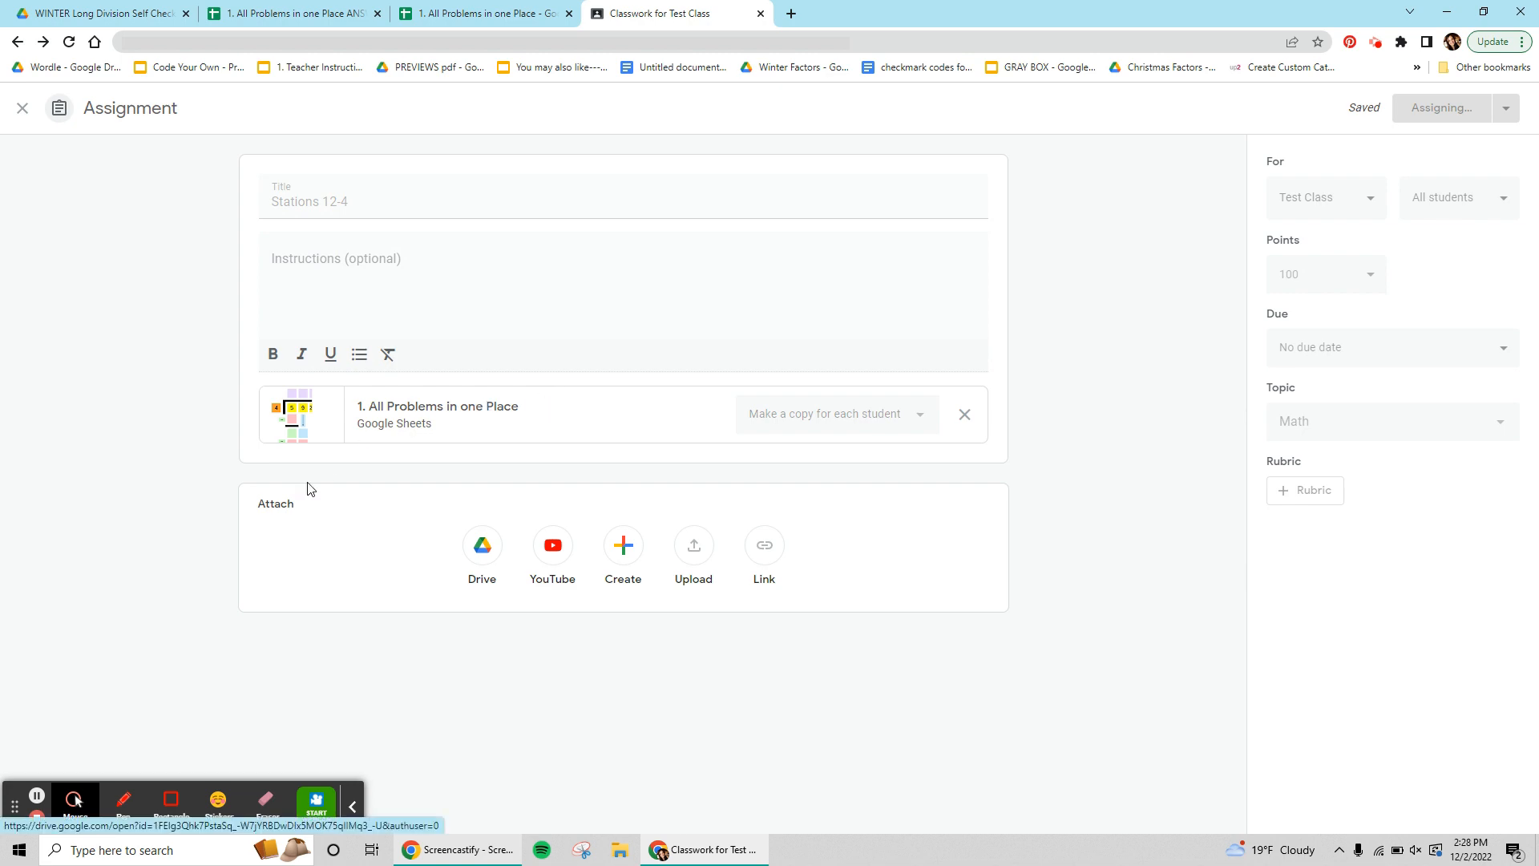
Switch to the All Problems answer key spreadsheet and look through its sheets back to Polar Bear.
left_click(454, 14)
left_click(298, 16)
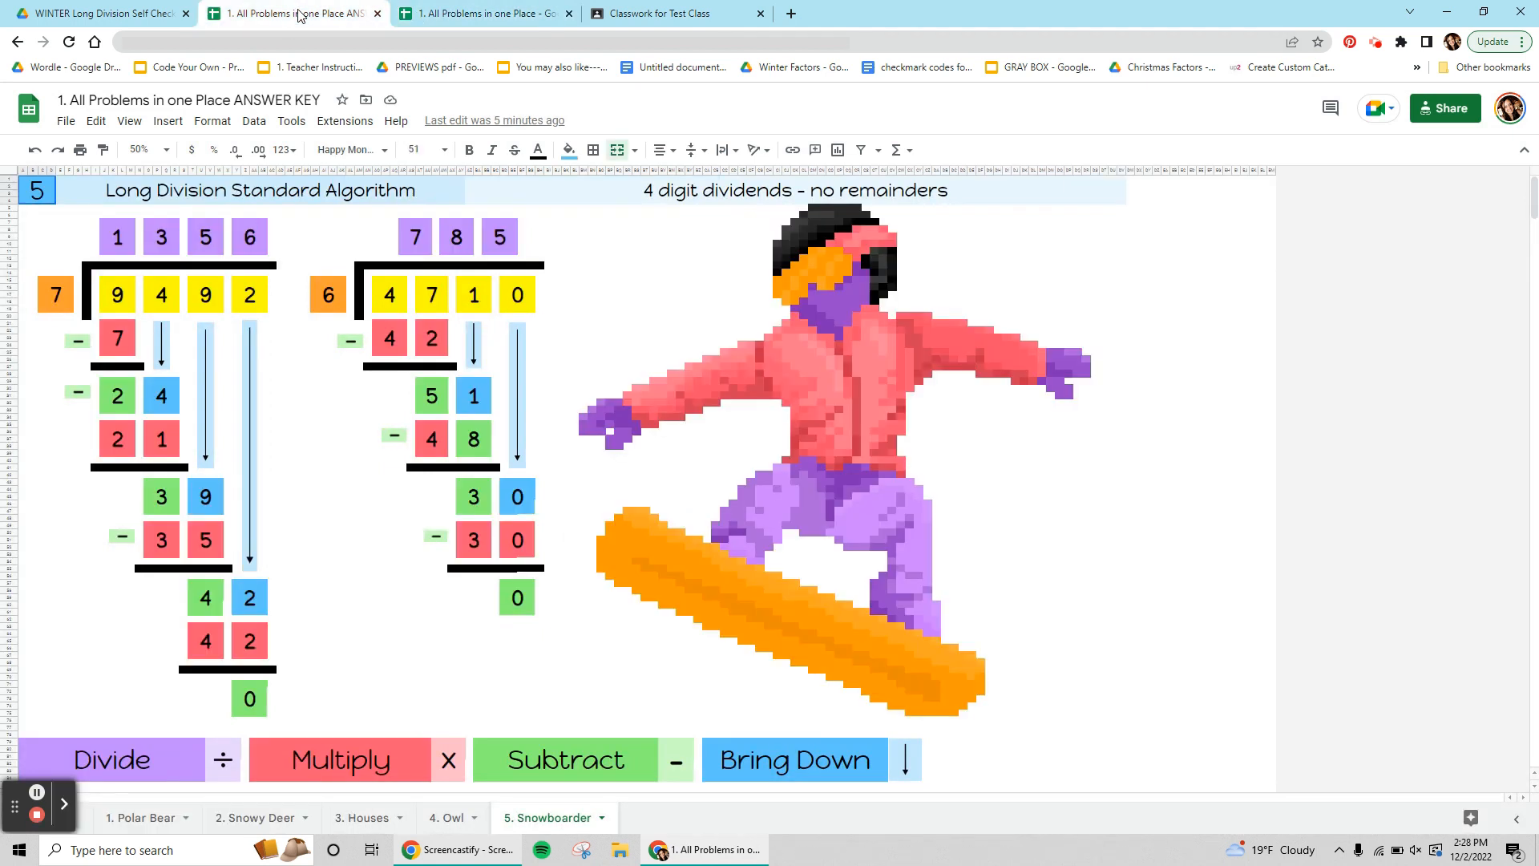
left_click(353, 806)
left_click(446, 819)
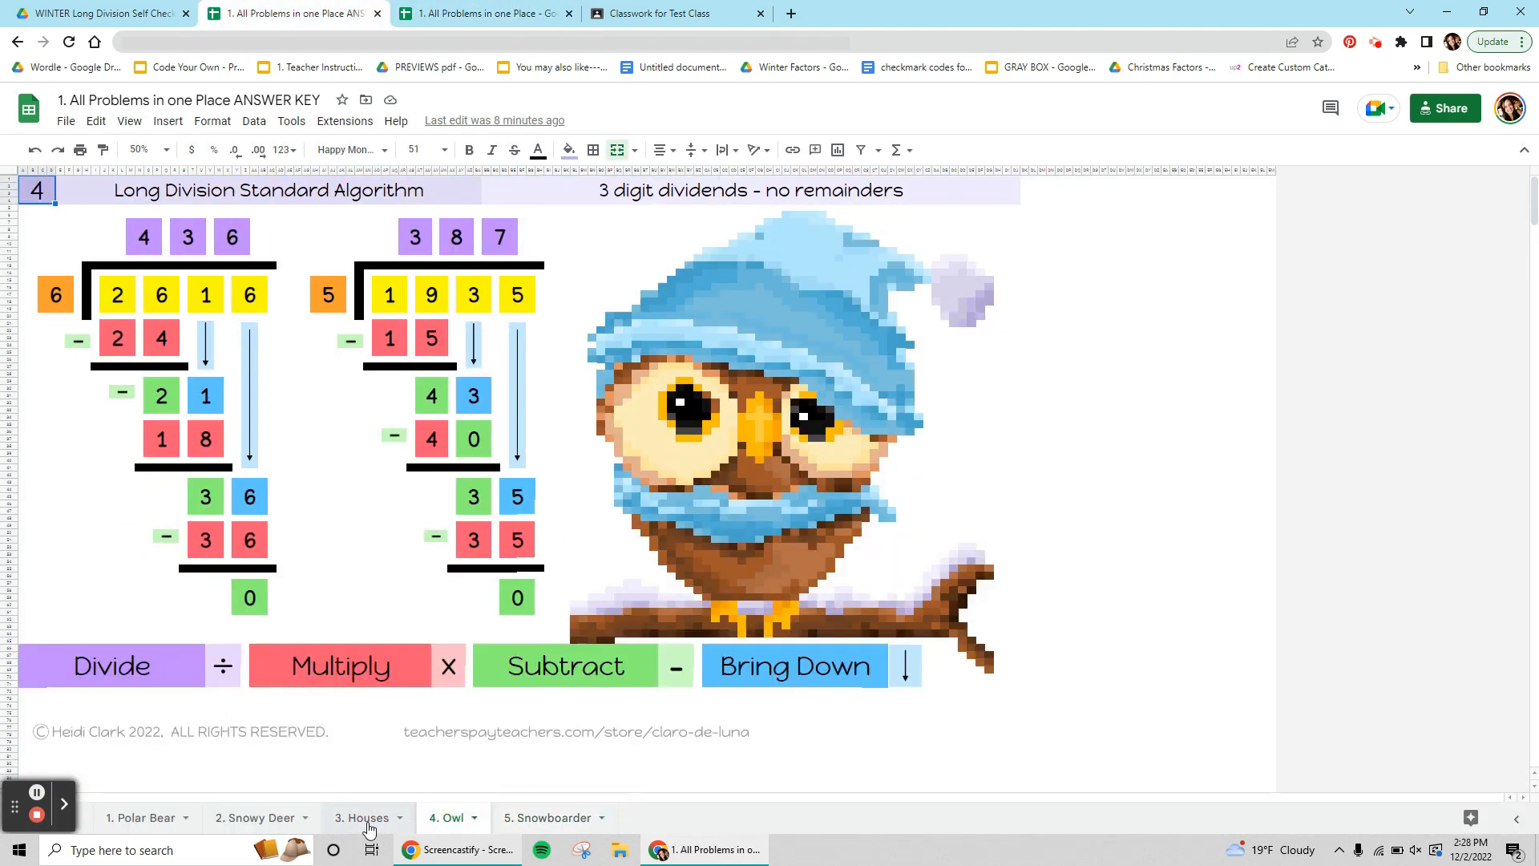
left_click(263, 827)
left_click(161, 822)
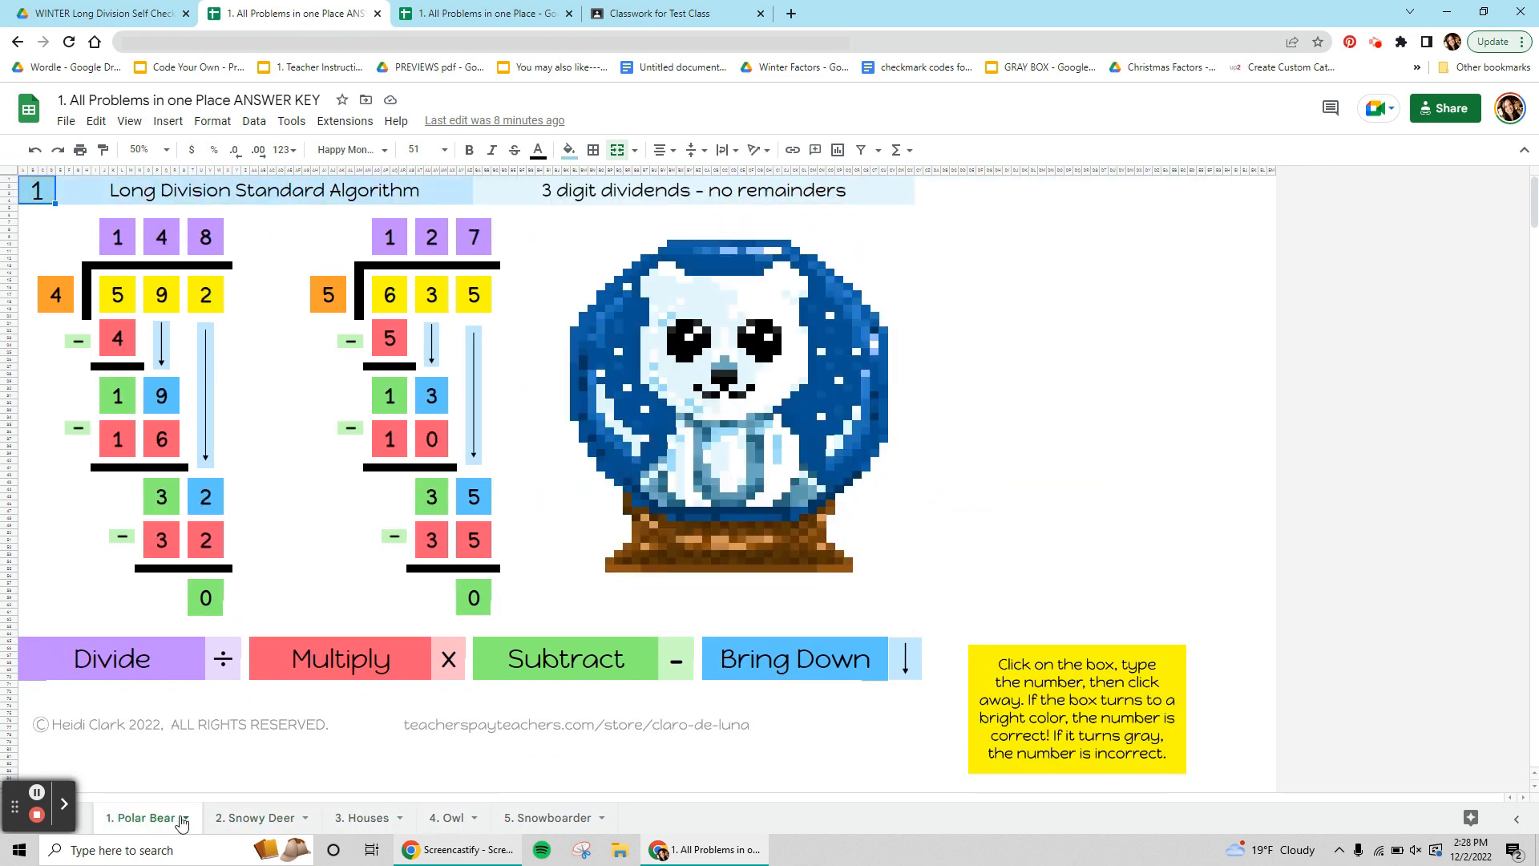